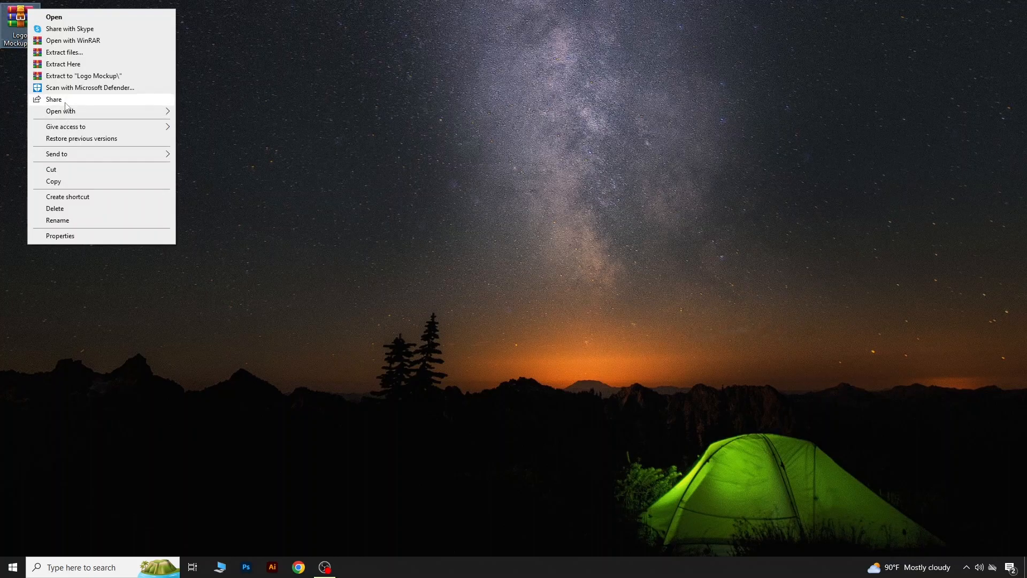
Extract Logo Mockup.zip onto the desktop, replacing all files that already exist
click(63, 66)
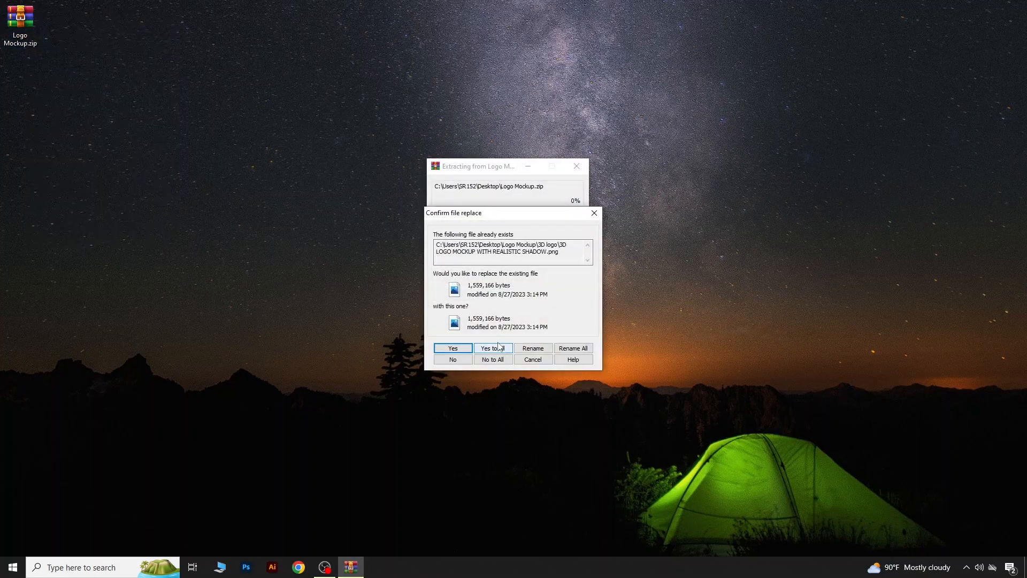
click(500, 349)
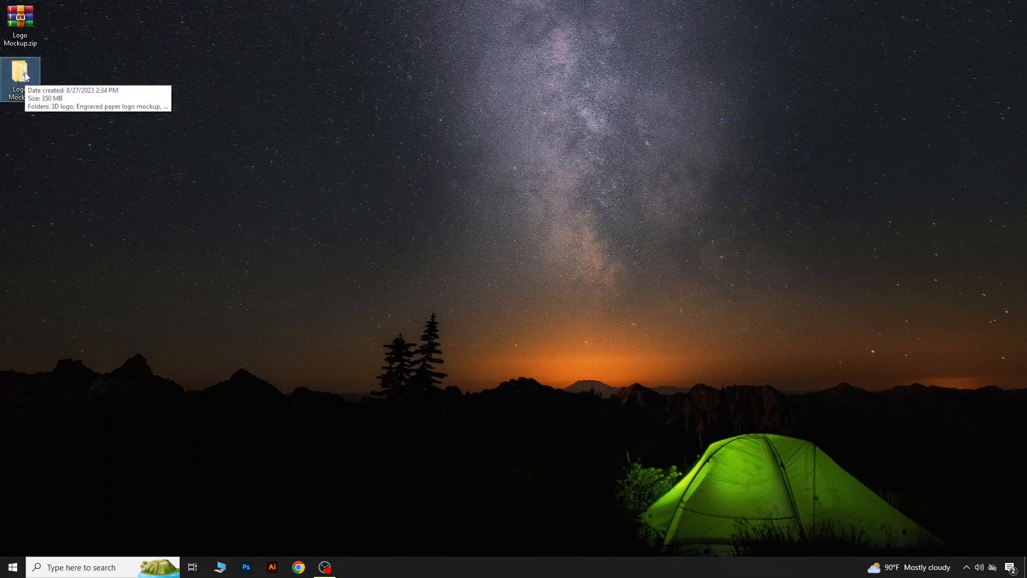
Go to the Modern Mockup folder inside the extracted Logo Mockup folder and preview Modern Mockup.png
double_click(25, 77)
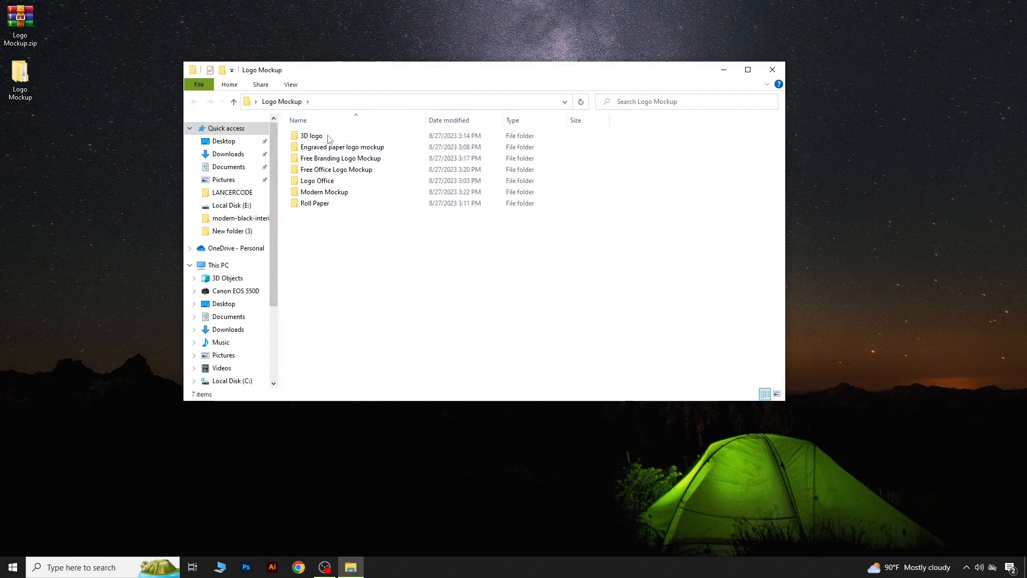
click(327, 195)
double_click(328, 194)
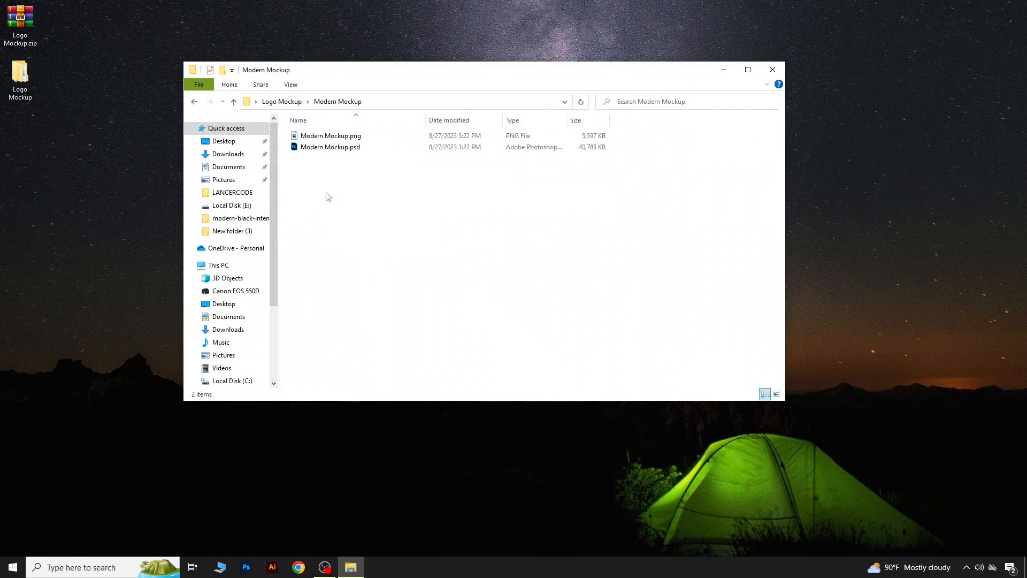
double_click(323, 137)
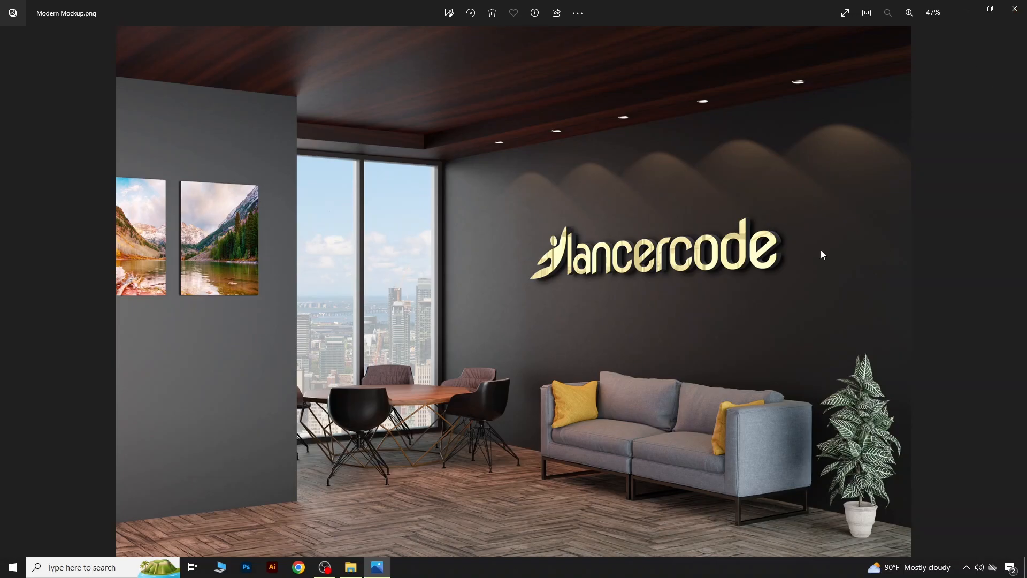
click(1015, 8)
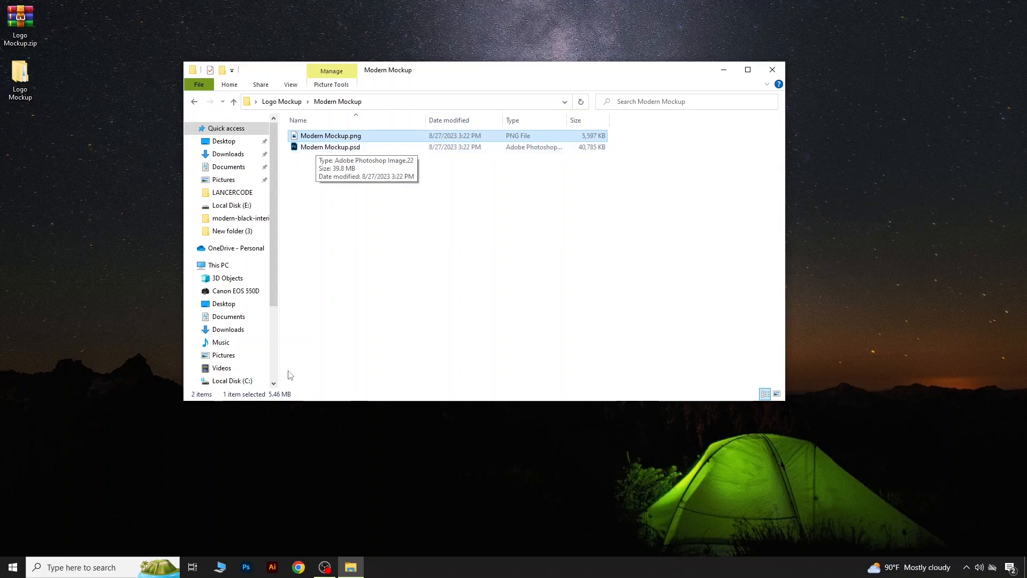
Open Modern Mockup.psd in Photoshop and open the contents of the YOUR DESIGN HERE smart object for editing
double_click(331, 149)
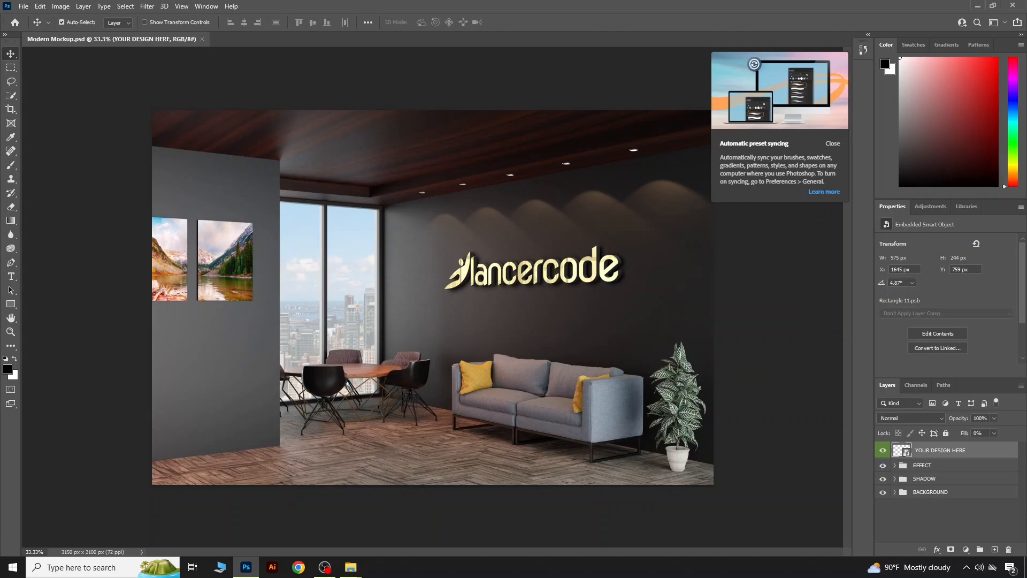
double_click(902, 454)
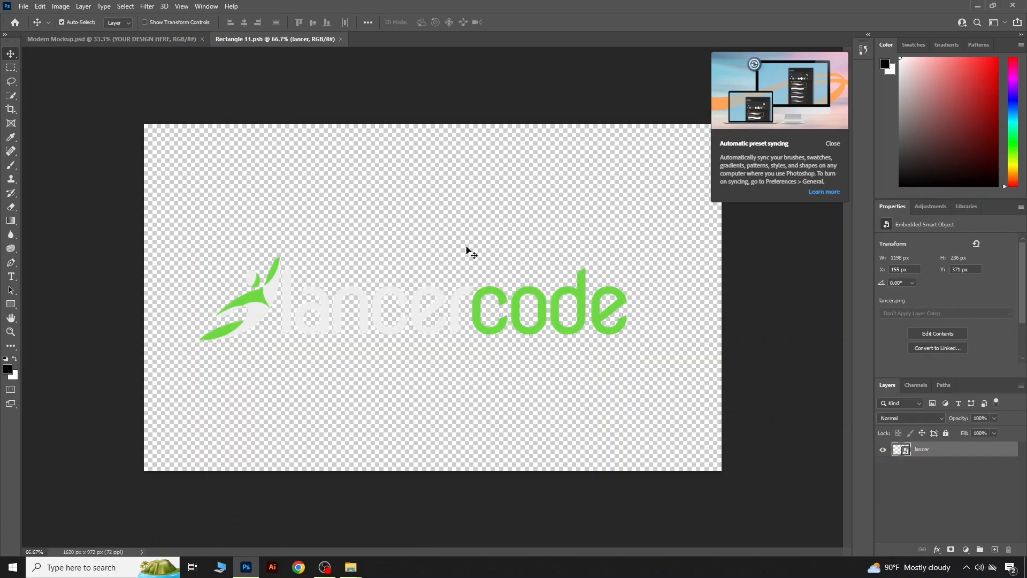
click(832, 144)
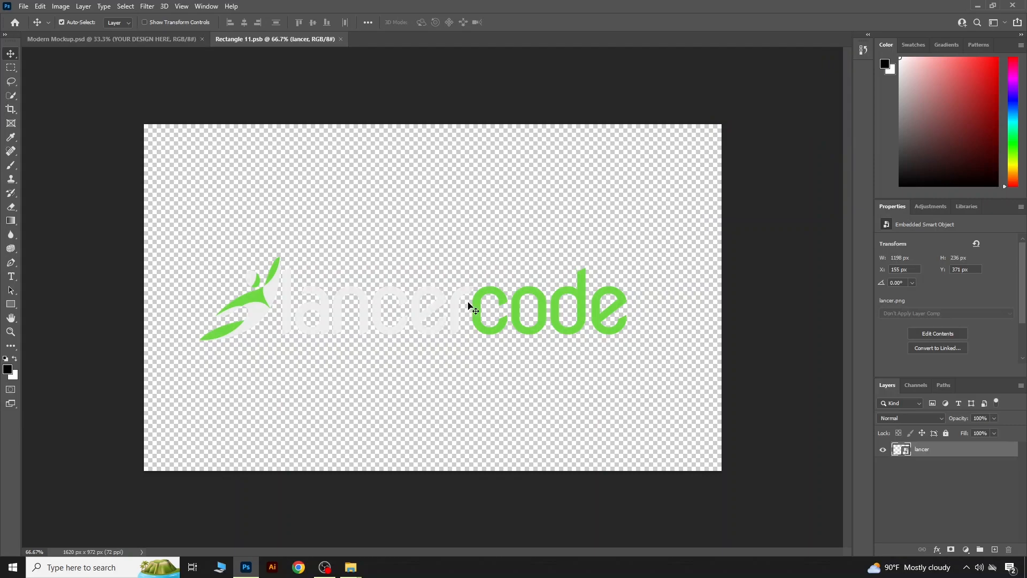
Place the personal freelancer logo PNG from the desktop as an embedded image in the smart object
click(24, 7)
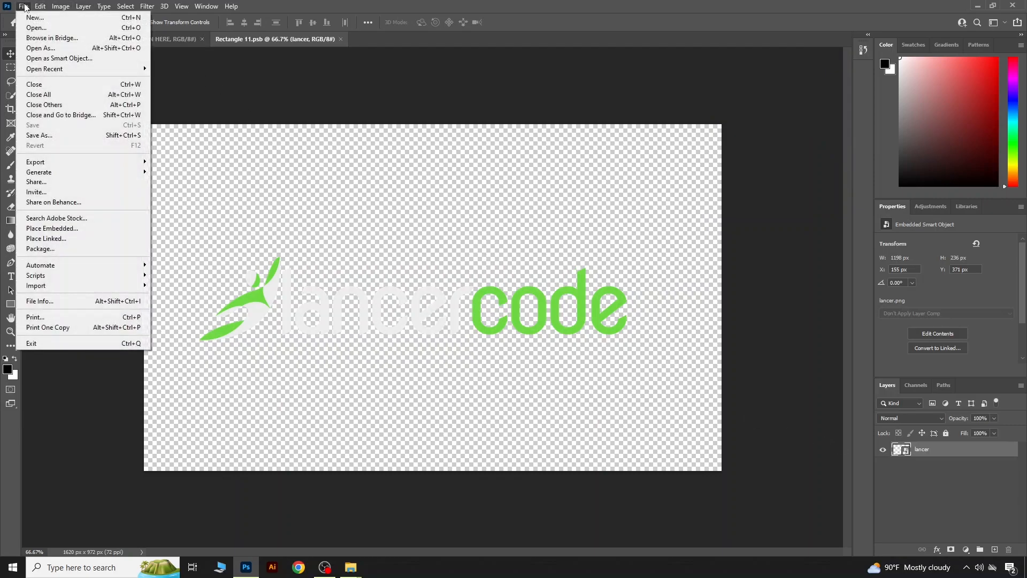
click(72, 227)
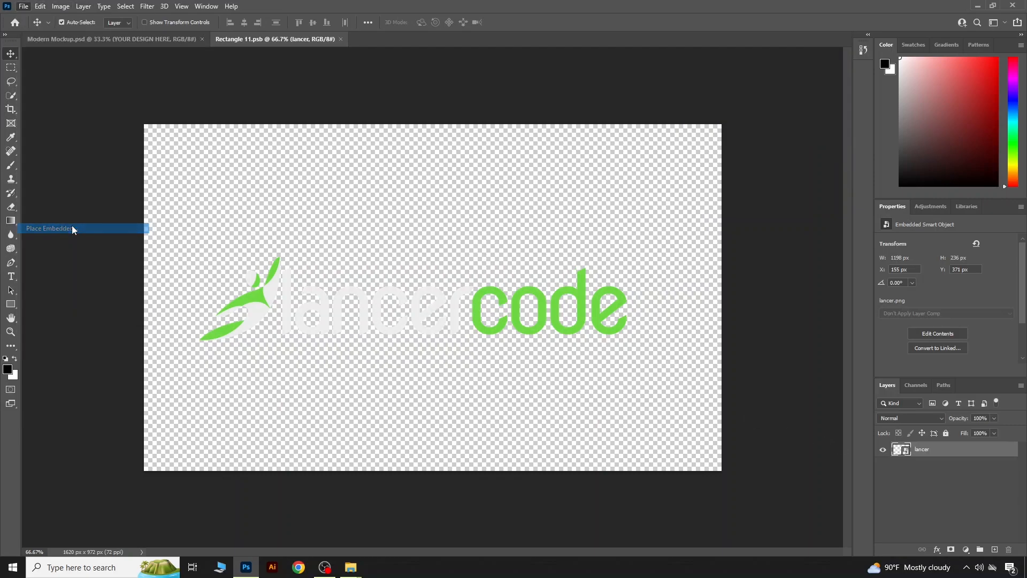
scroll(413, 389, down, 10)
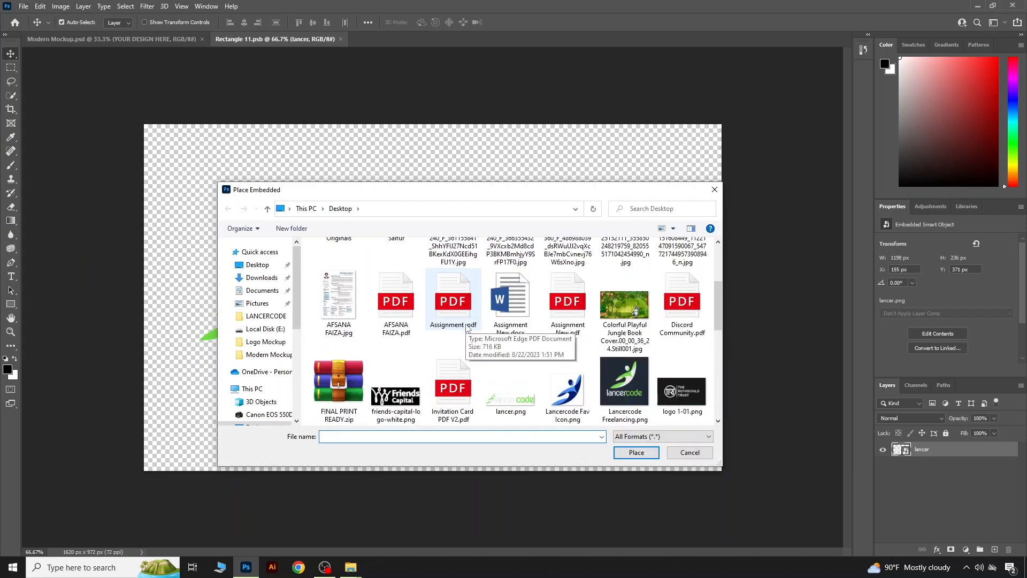
click(413, 389)
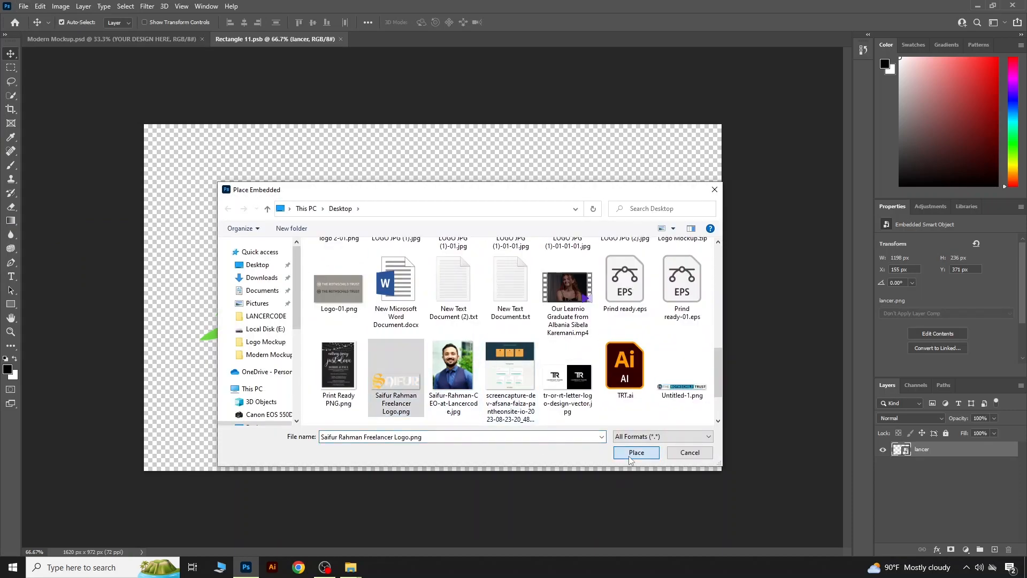
click(630, 454)
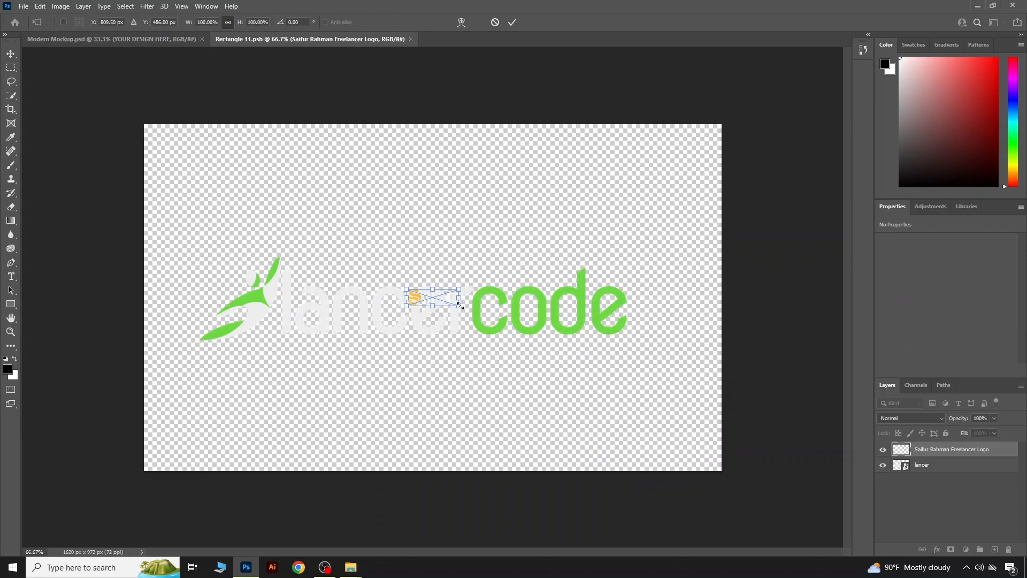
Scale the placed freelancer logo to about 792% and position it over the existing lancercode logo
drag(460, 305, 717, 488)
drag(619, 379, 434, 343)
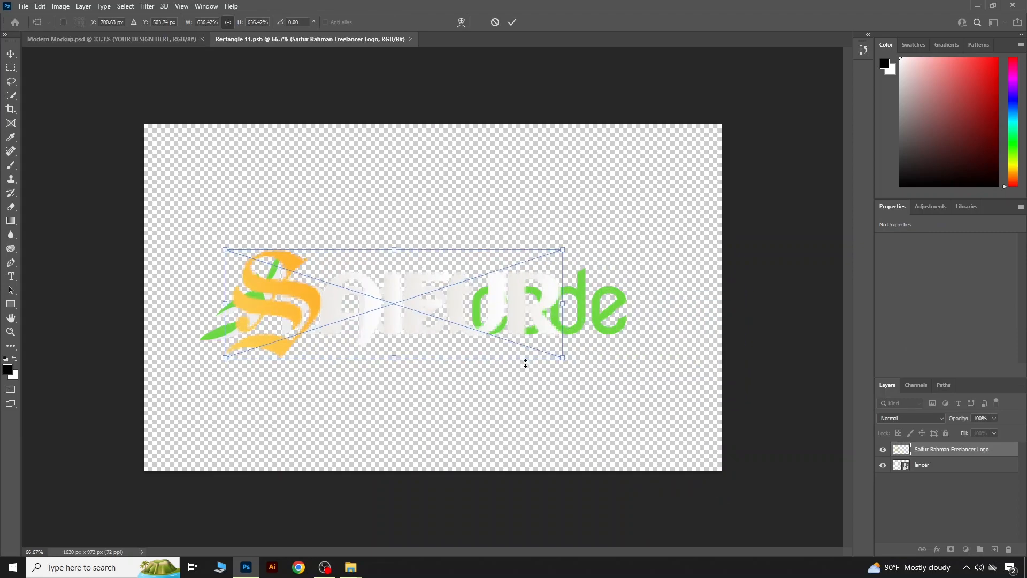
drag(563, 358, 647, 376)
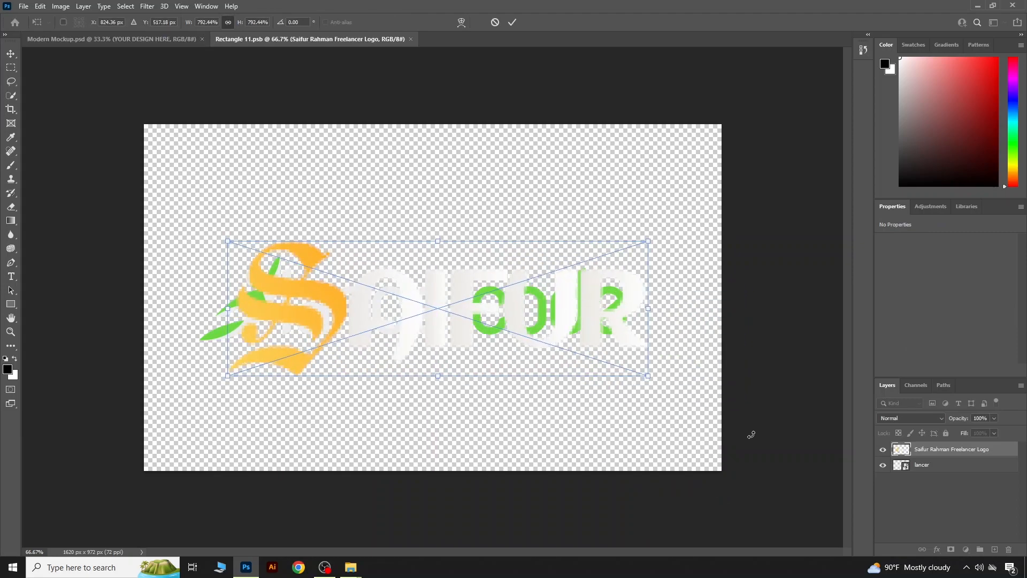
key(Return)
Hide the original lancer layer and close the smart object document, saving its changes to the mockup
click(882, 464)
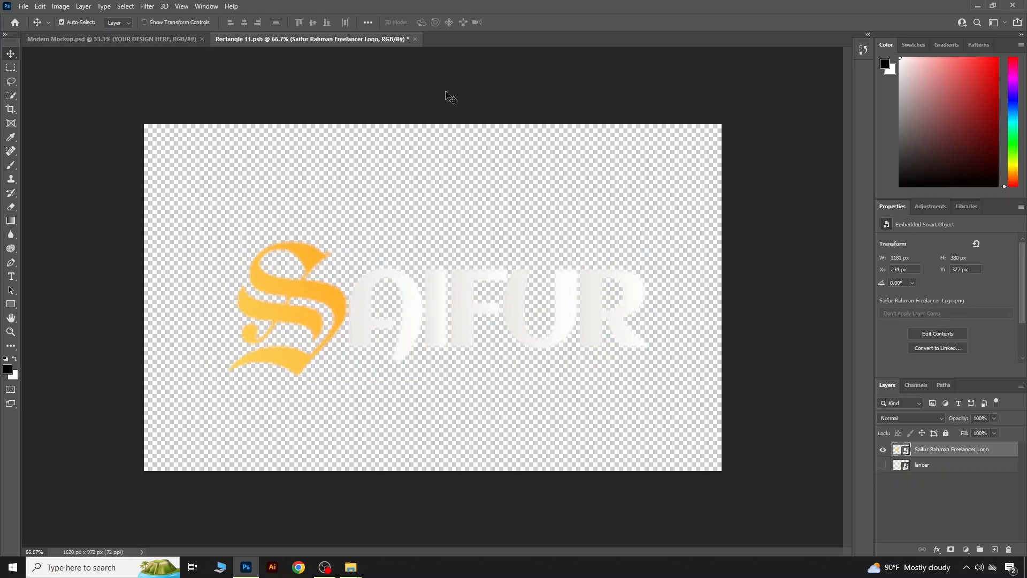
click(415, 39)
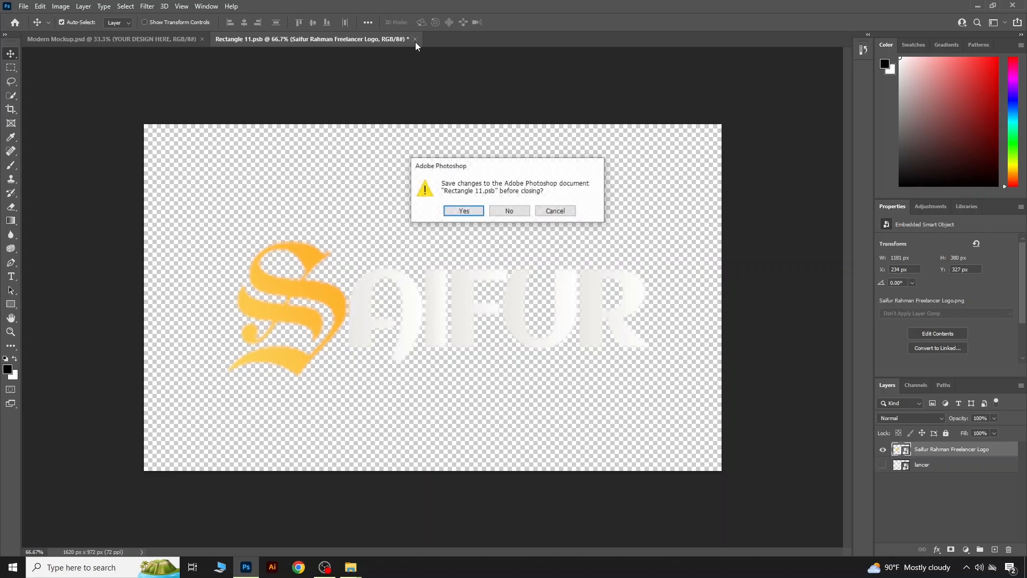
click(464, 210)
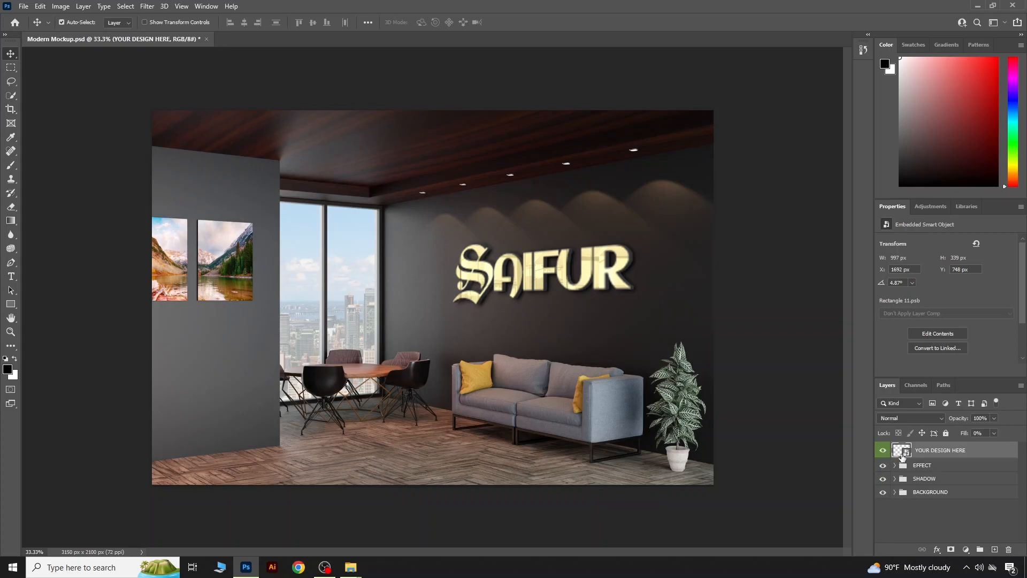
Reopen the YOUR DESIGN HERE smart object and place lancer.png from the desktop as an embedded image
double_click(903, 452)
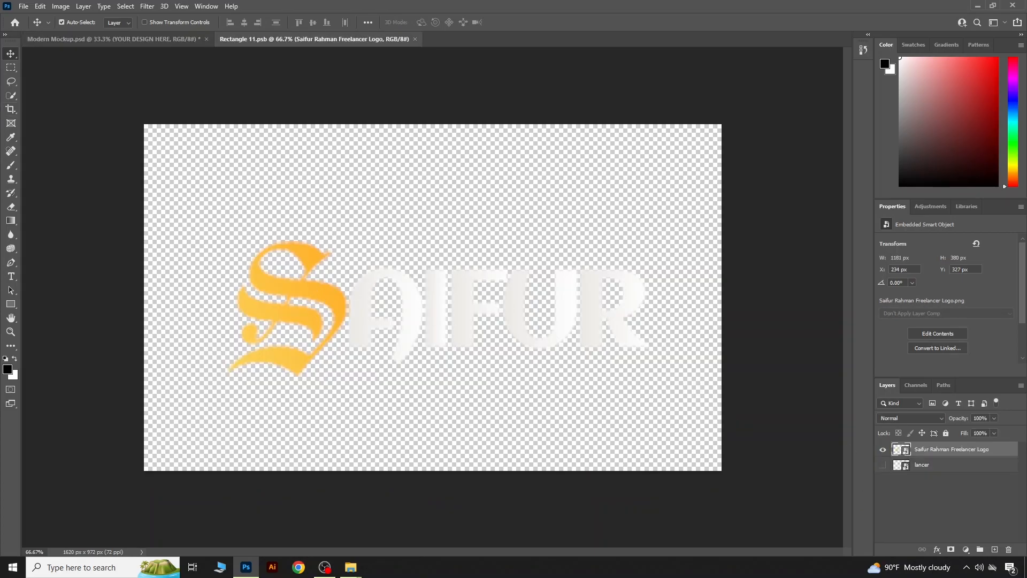
click(28, 8)
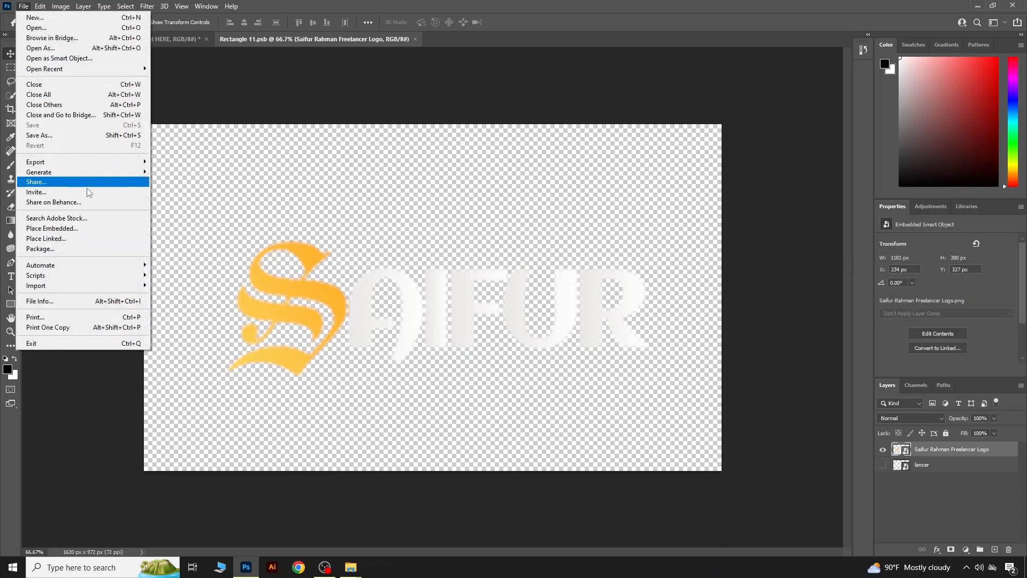
click(89, 228)
scroll(542, 372, down, 5)
click(511, 321)
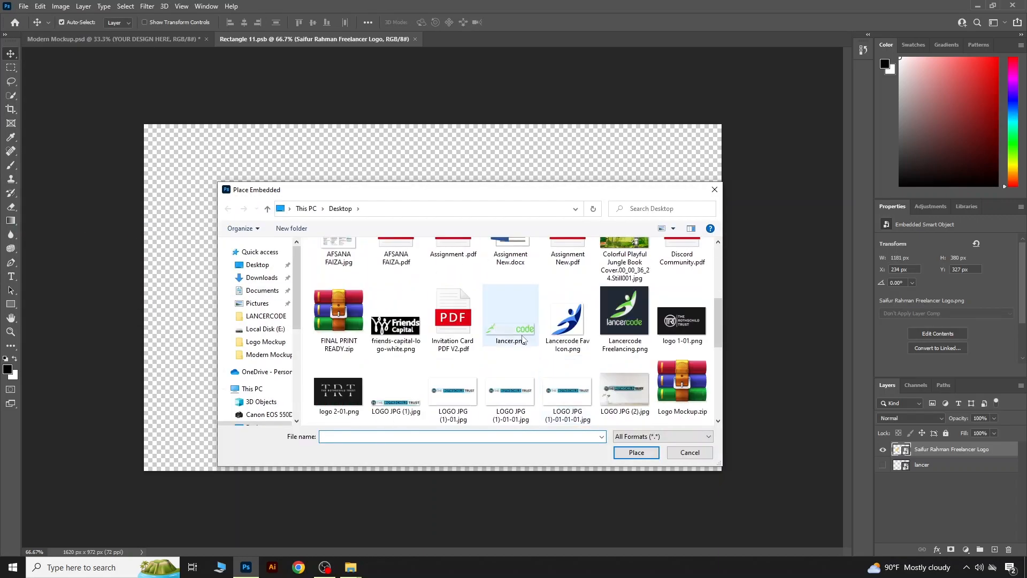
click(623, 454)
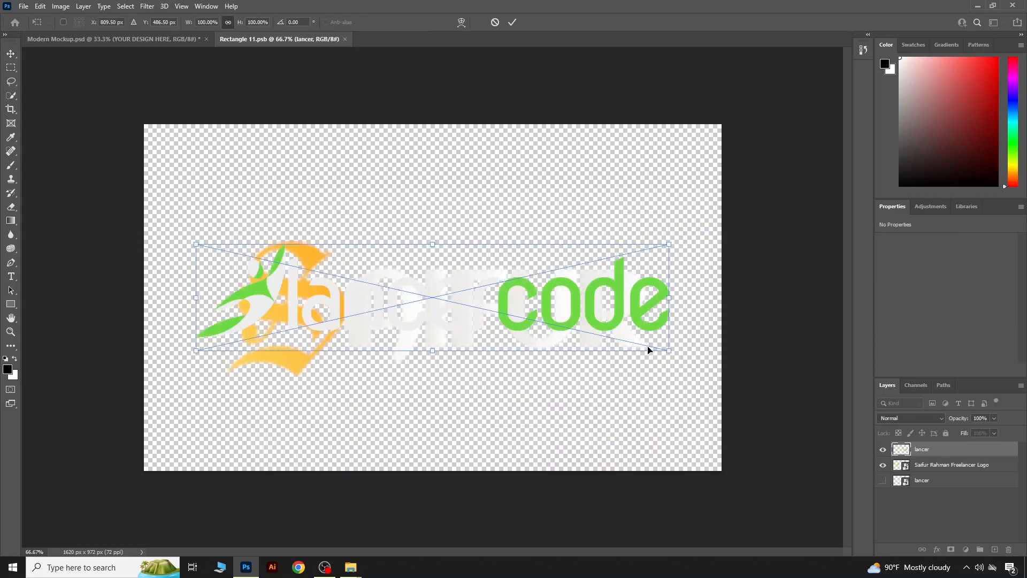
Scale the placed lancer logo to about 105% and move it slightly lower on the canvas
drag(669, 352, 693, 357)
drag(634, 331, 628, 345)
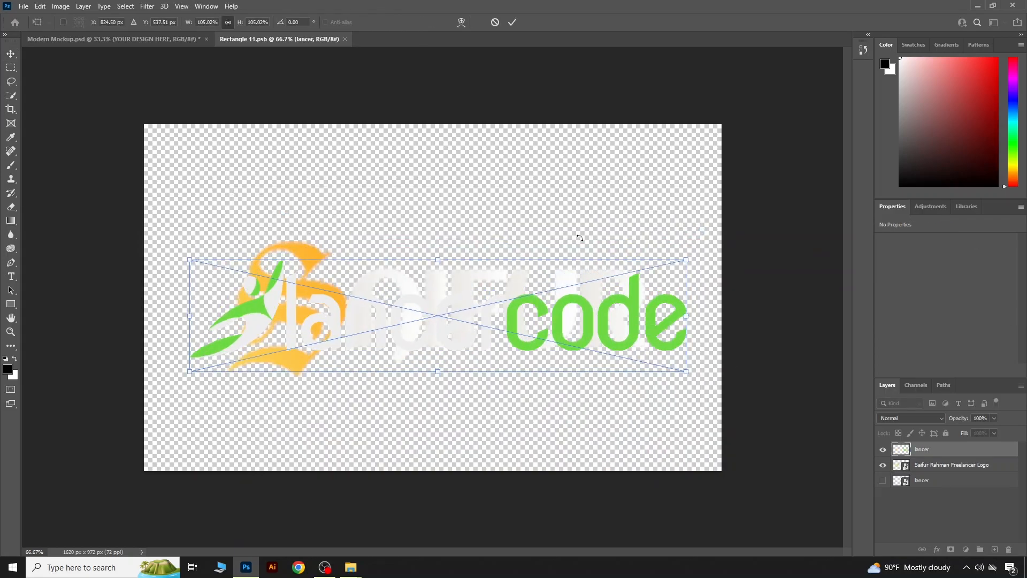
key(Return)
Hide the personal freelancer logo layer and close the smart object document, saving its changes
click(884, 466)
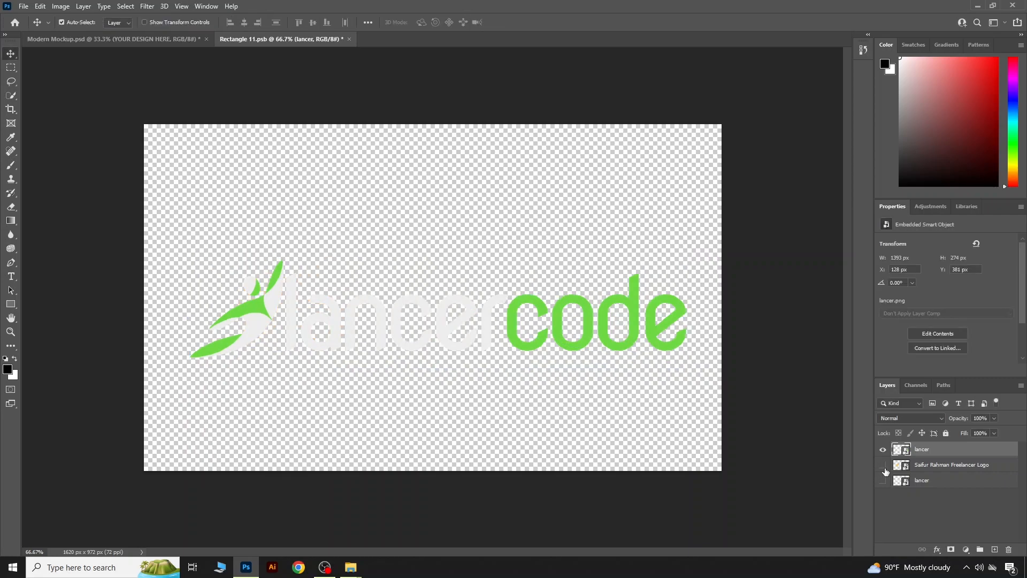
click(349, 40)
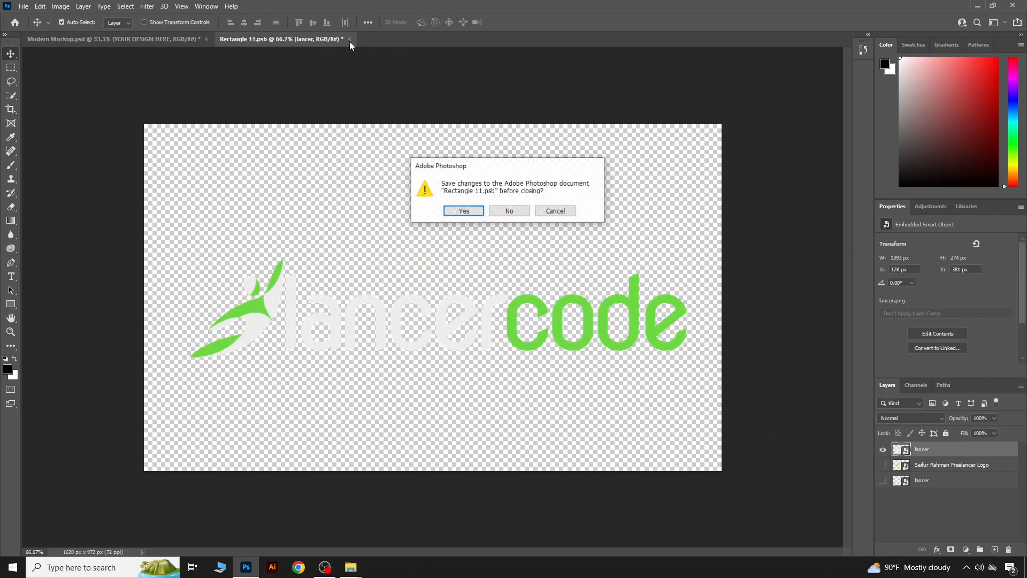
click(479, 211)
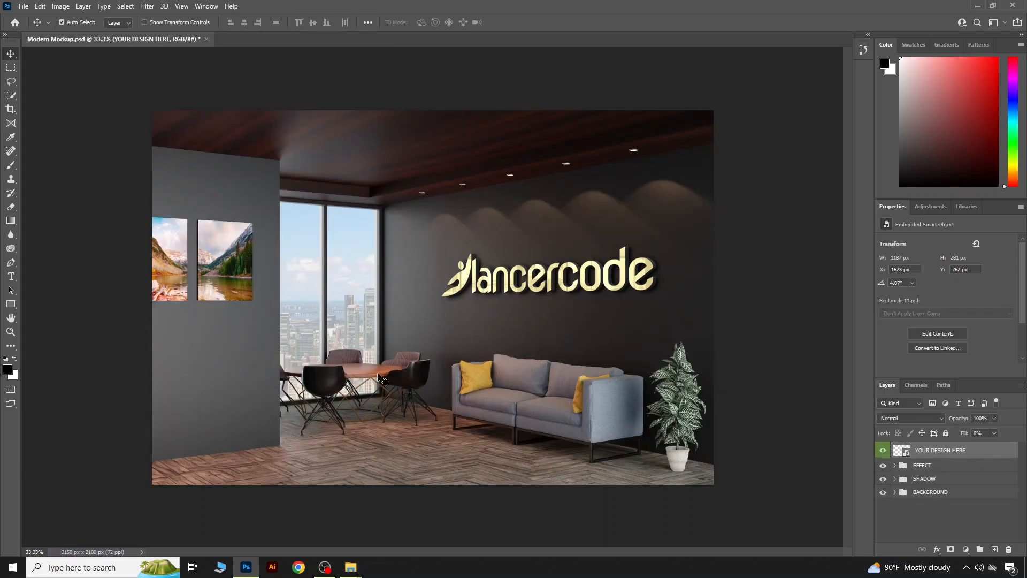
Open Roll Paper.psd from the Roll Paper folder inside the desktop's Logo Mockup folder
click(25, 6)
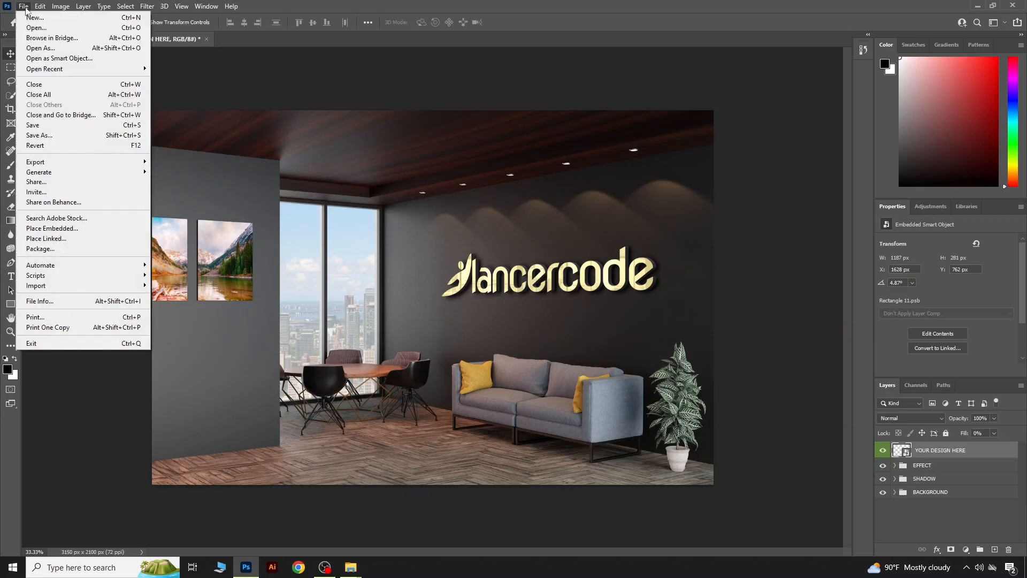
click(35, 28)
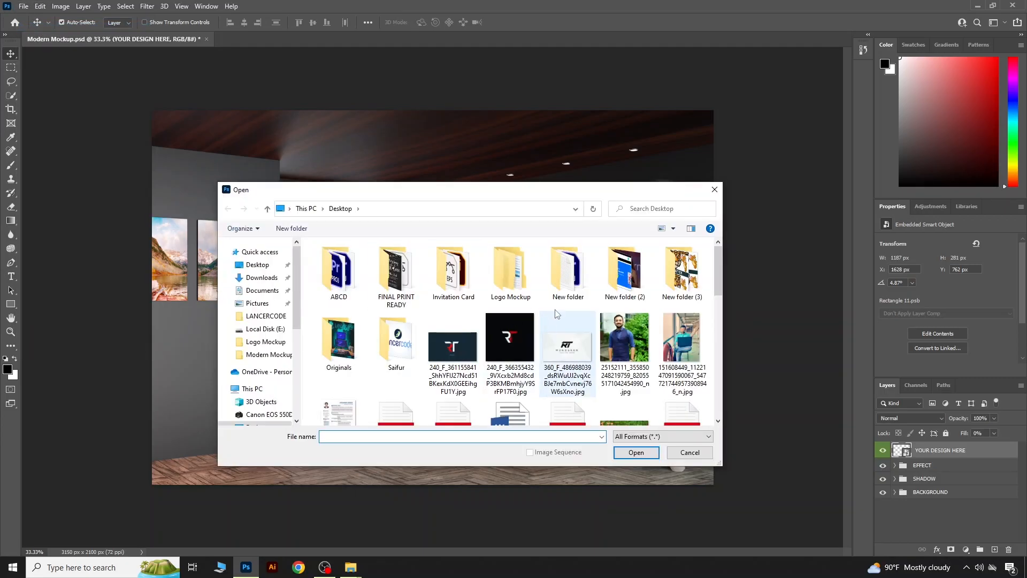
double_click(510, 272)
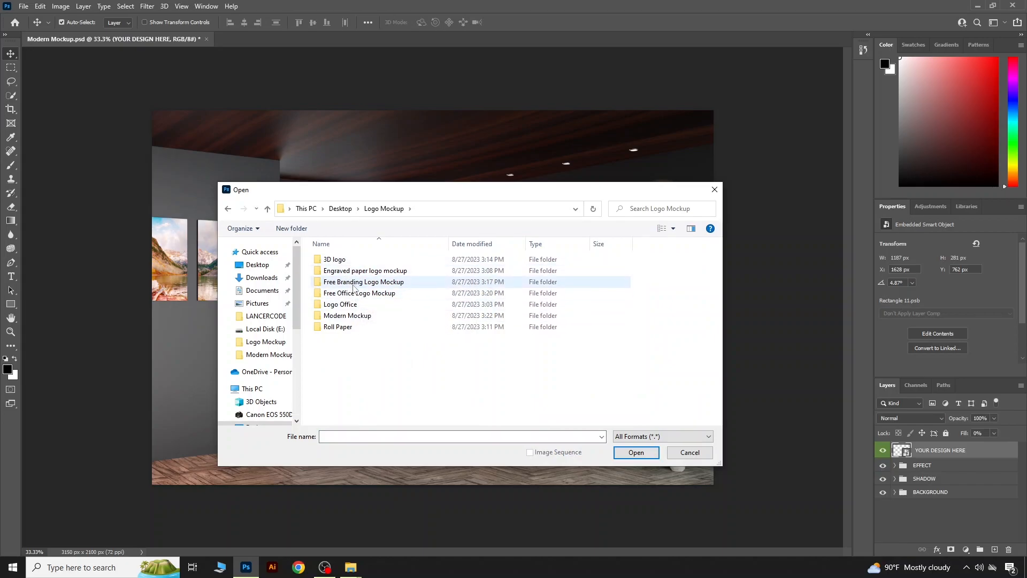
double_click(342, 326)
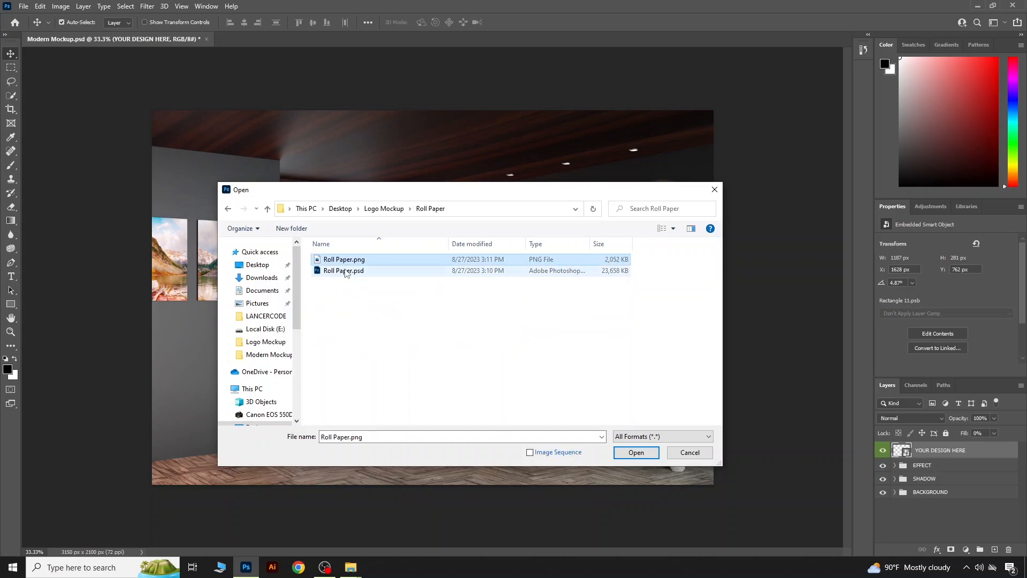
click(350, 272)
click(649, 452)
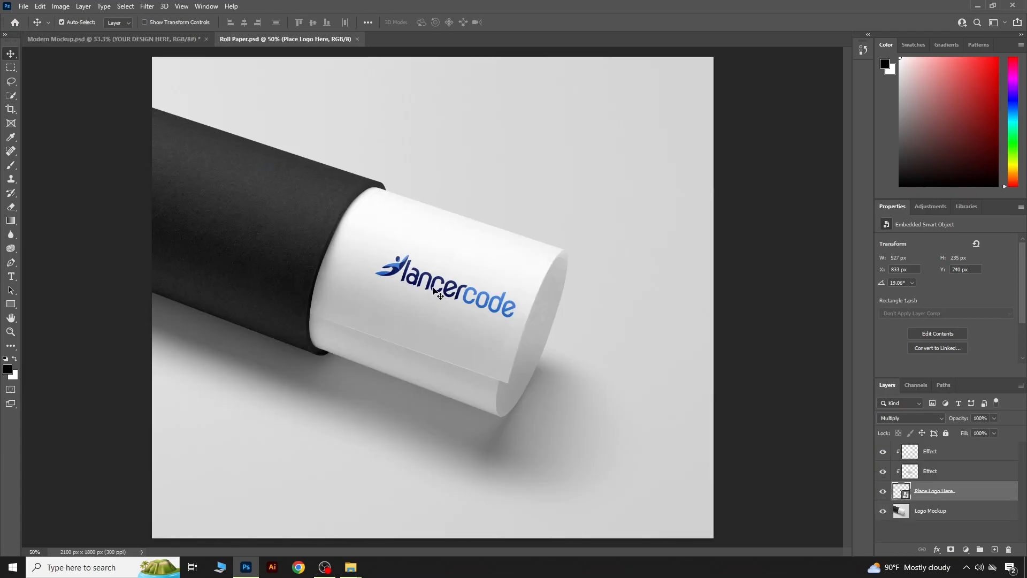
Open the Place Logo Here smart object and place the personal freelancer logo PNG as an embedded image
double_click(904, 493)
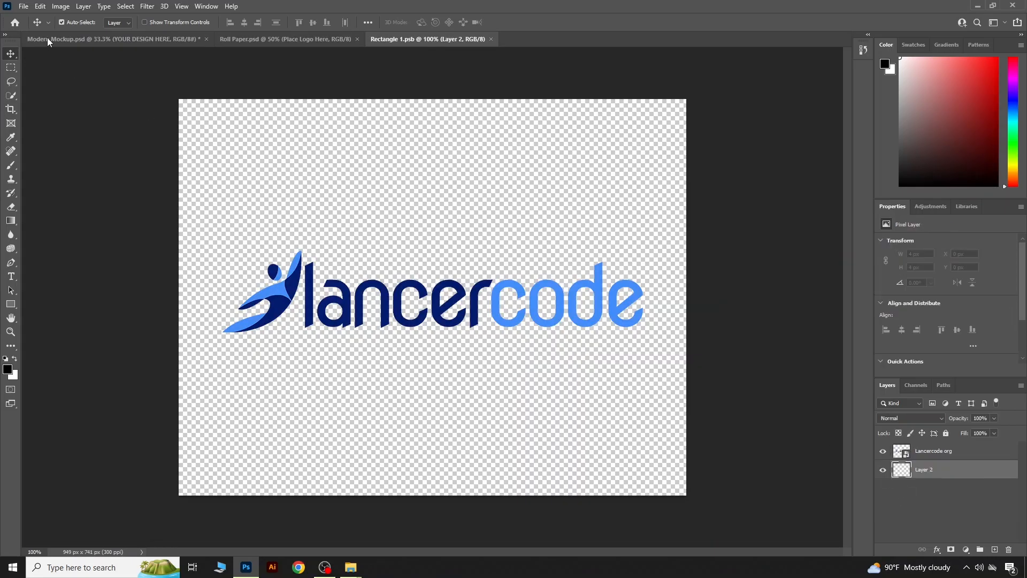
click(24, 6)
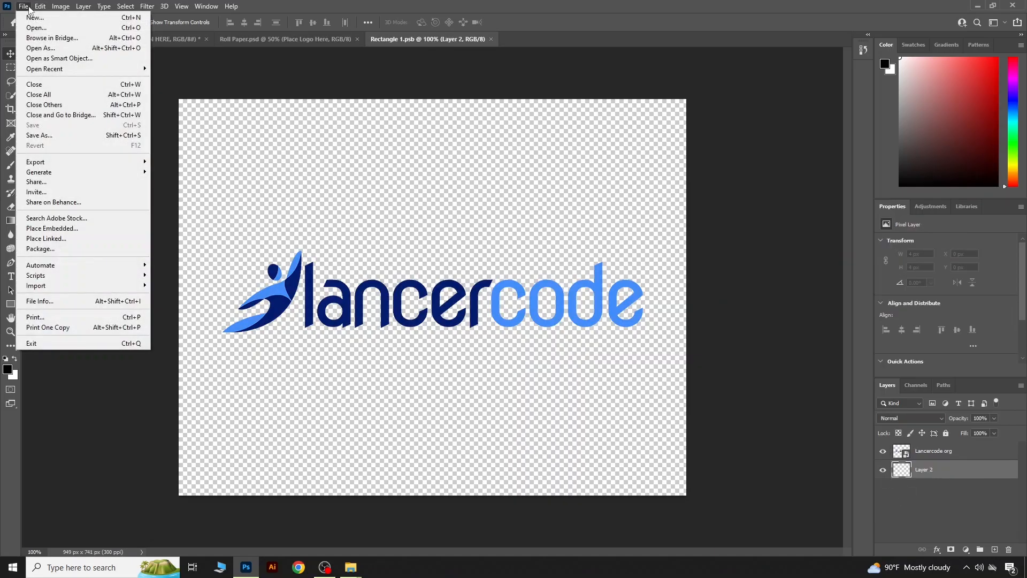
click(88, 227)
click(621, 448)
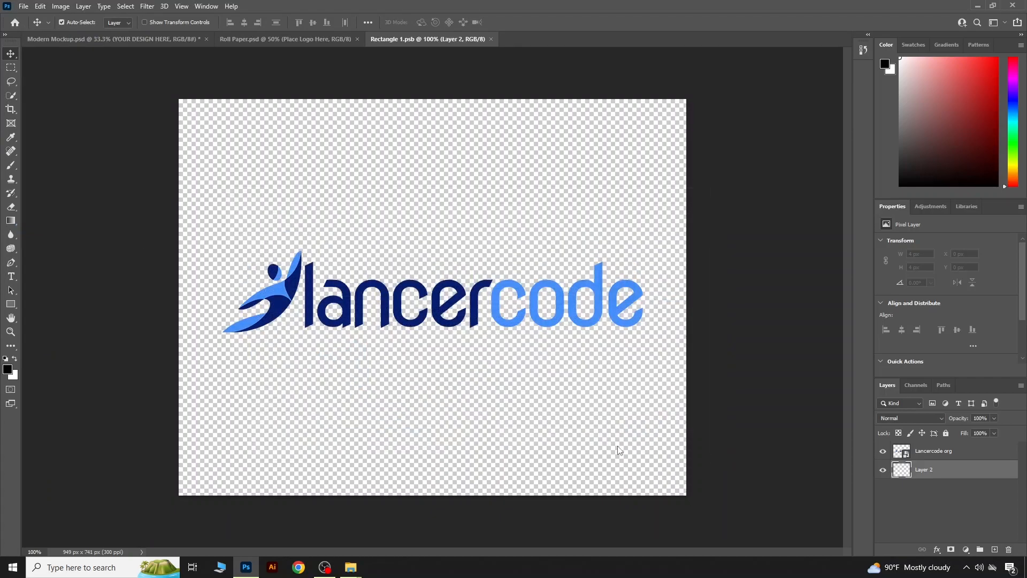
Scale the placed personal logo to about 114% and move it near the middle of the canvas
drag(599, 354, 633, 374)
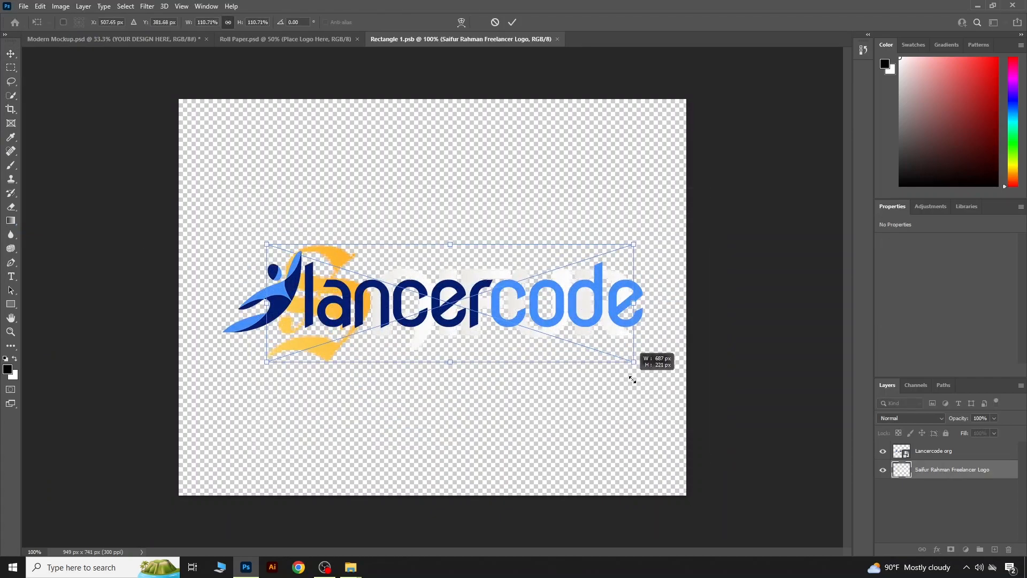
mouse_move(566, 337)
mouse_down()
mouse_move(541, 300)
mouse_move(557, 327)
mouse_up()
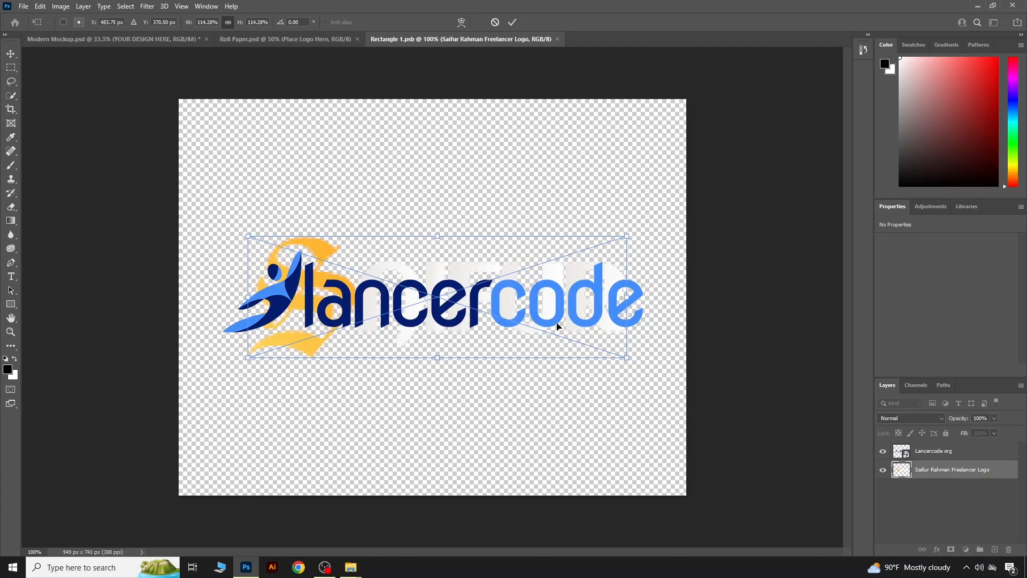
key(Return)
Hide the Lancercode org layer and close the Rectangle 1.psb smart object document, saving its changes
click(883, 452)
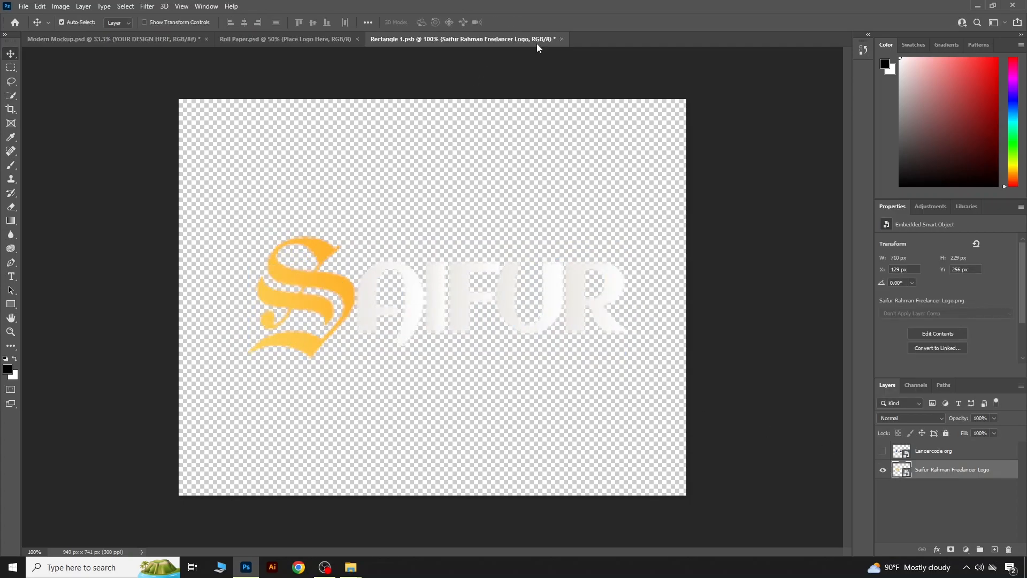
click(561, 39)
click(466, 214)
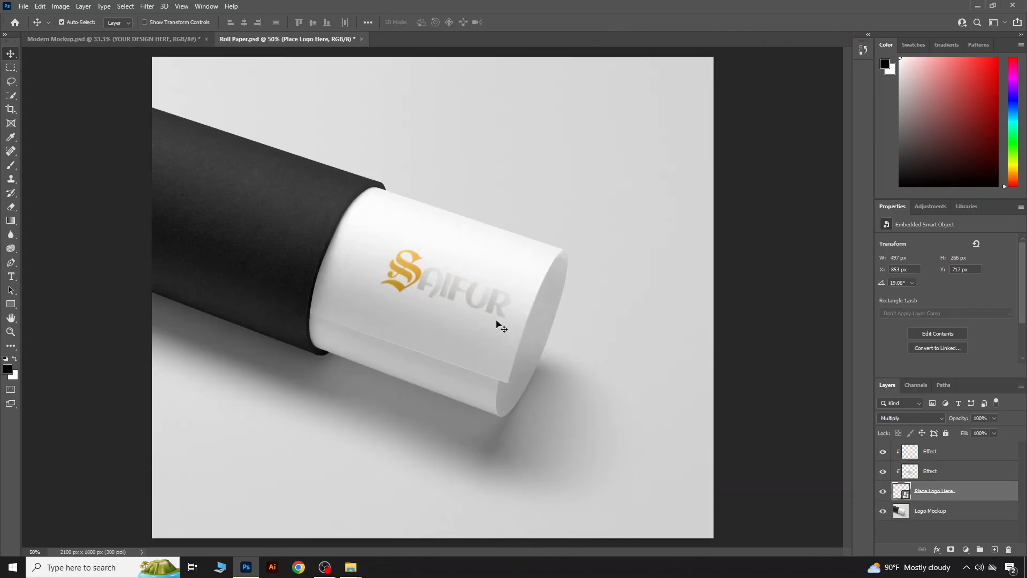
Start saving the roll paper mockup under a separate format, choosing PNG in the Roll Paper folder
click(23, 6)
click(85, 139)
click(332, 429)
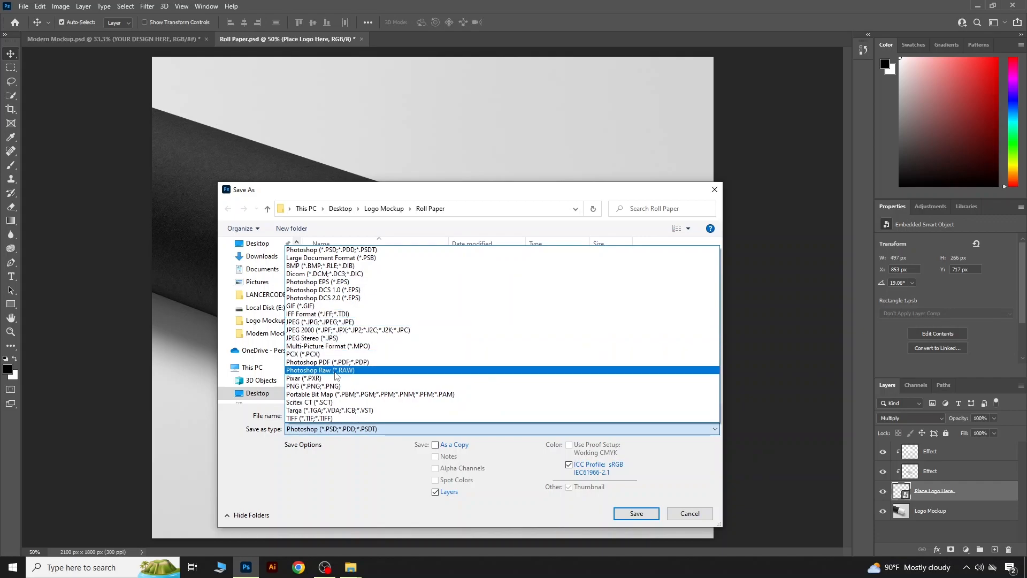
click(328, 386)
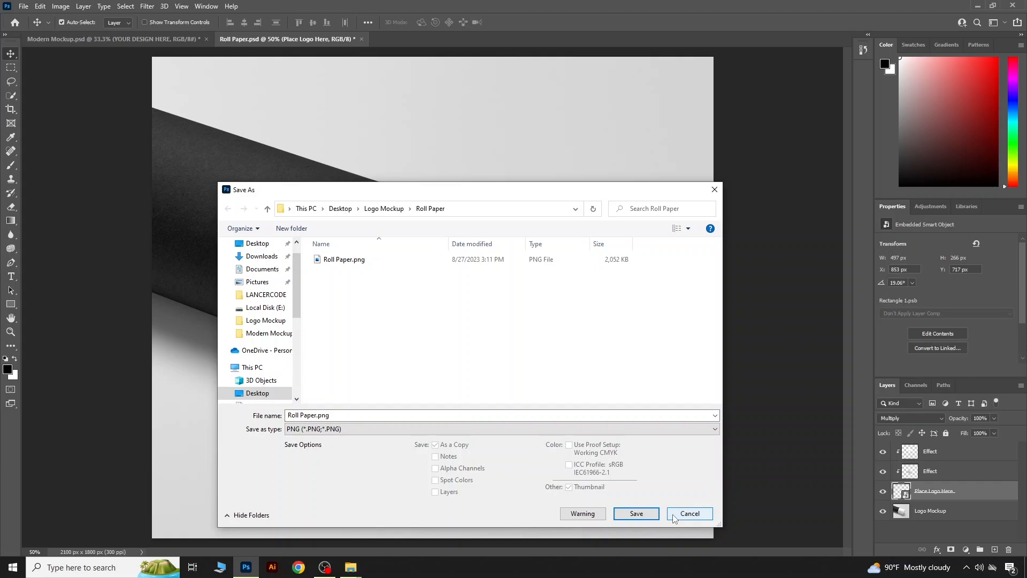
Preview the existing Roll Paper.png file in the image viewer and close the viewer
right_click(334, 259)
click(329, 259)
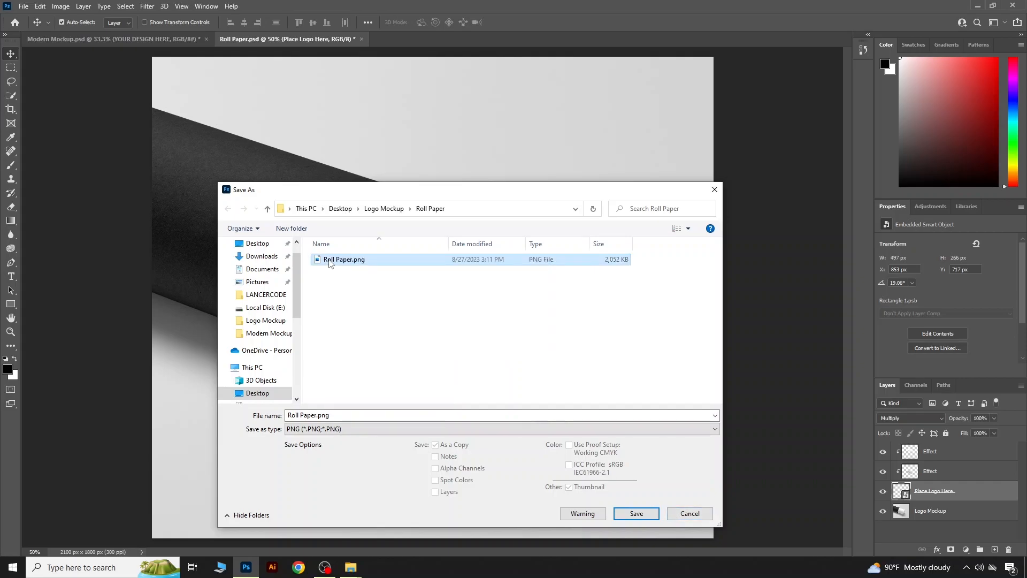
right_click(329, 258)
click(357, 216)
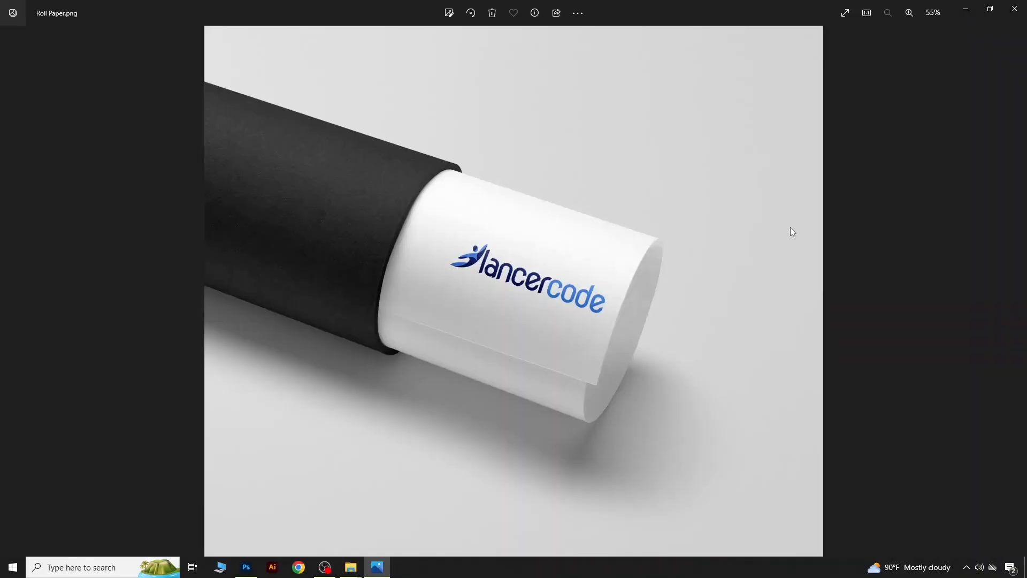
click(1015, 8)
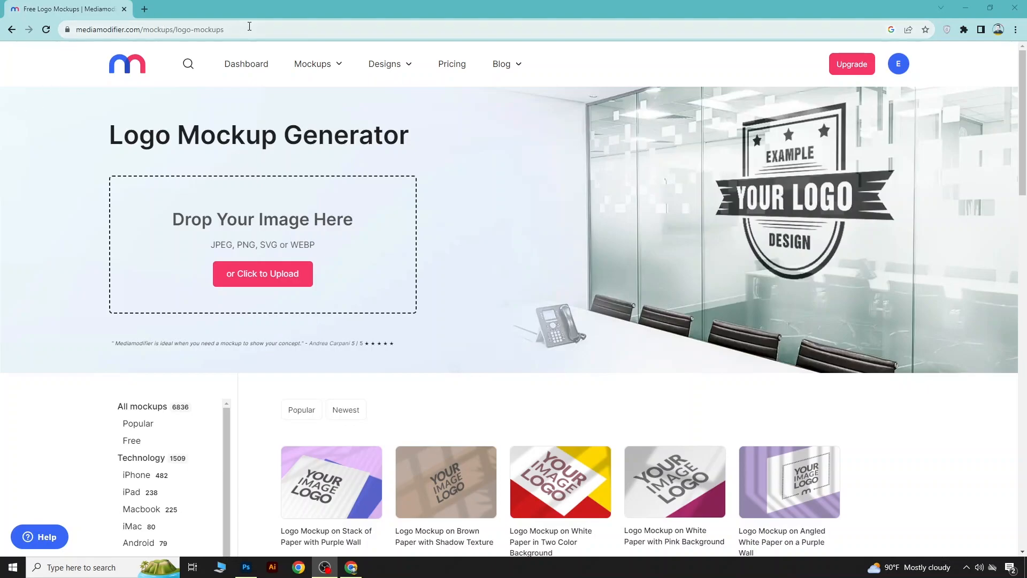
Switch to Mediamodifier's Logo Mockup Generator in the browser and upload Lancercode Freelancing.png from the desktop
drag(249, 26, 66, 32)
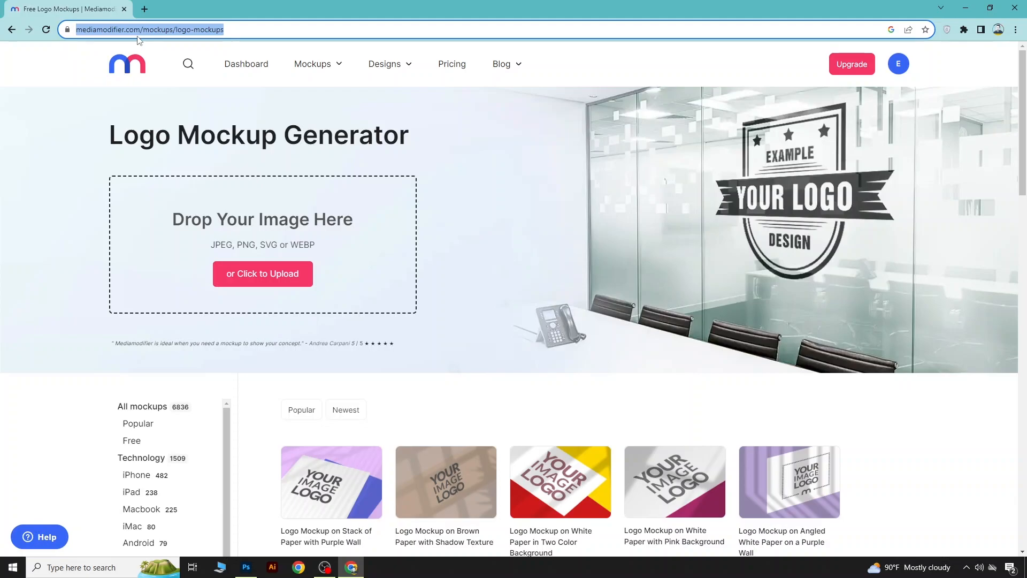
scroll(570, 411, down, 5)
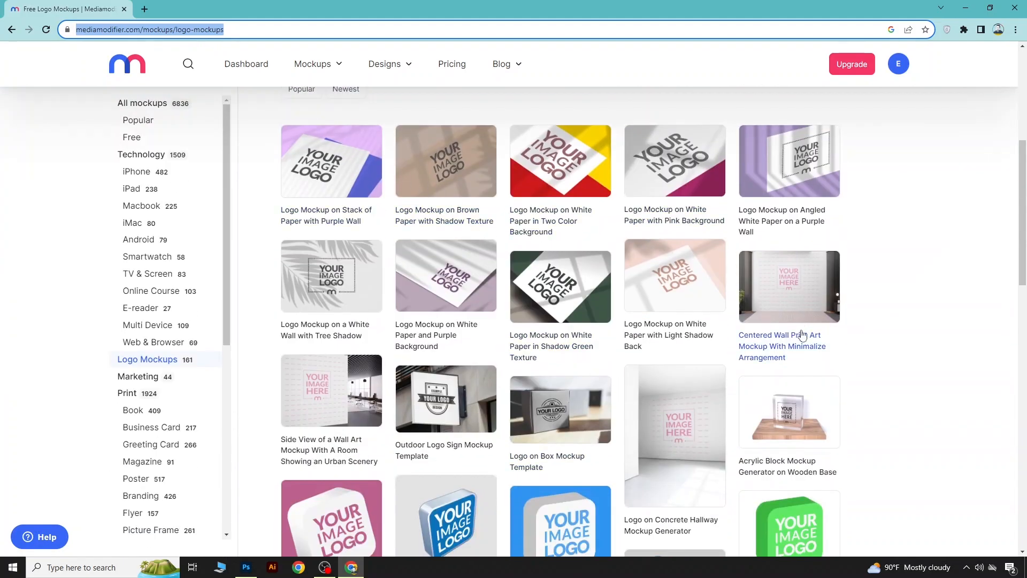
scroll(804, 326, down, 5)
scroll(469, 385, up, 10)
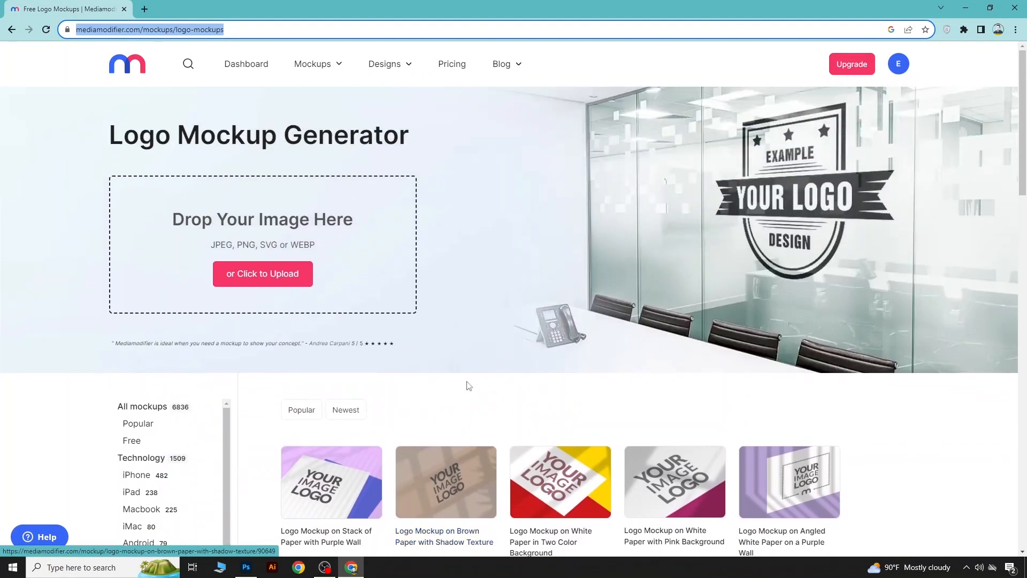
click(263, 274)
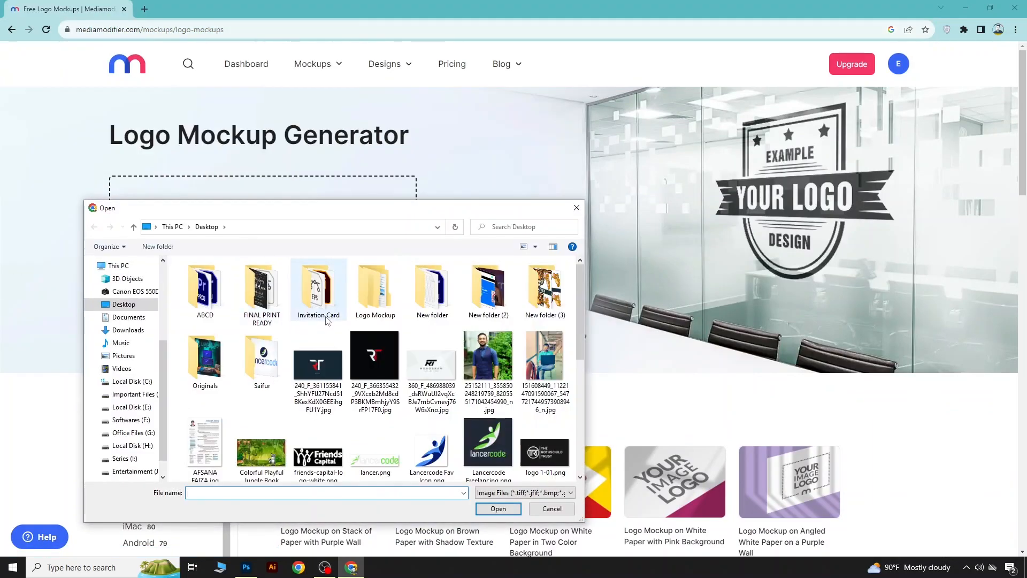
scroll(374, 369, down, 3)
click(491, 354)
click(498, 509)
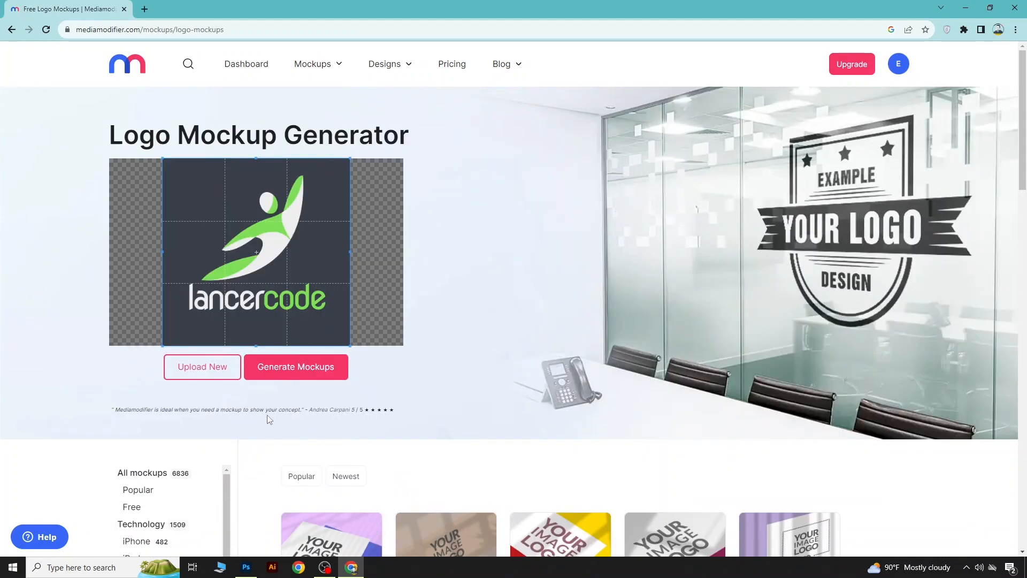
Adjust the uploaded logo's zoom, shift the crop frame slightly to the right, and generate the mockups
scroll(339, 332, up, 3)
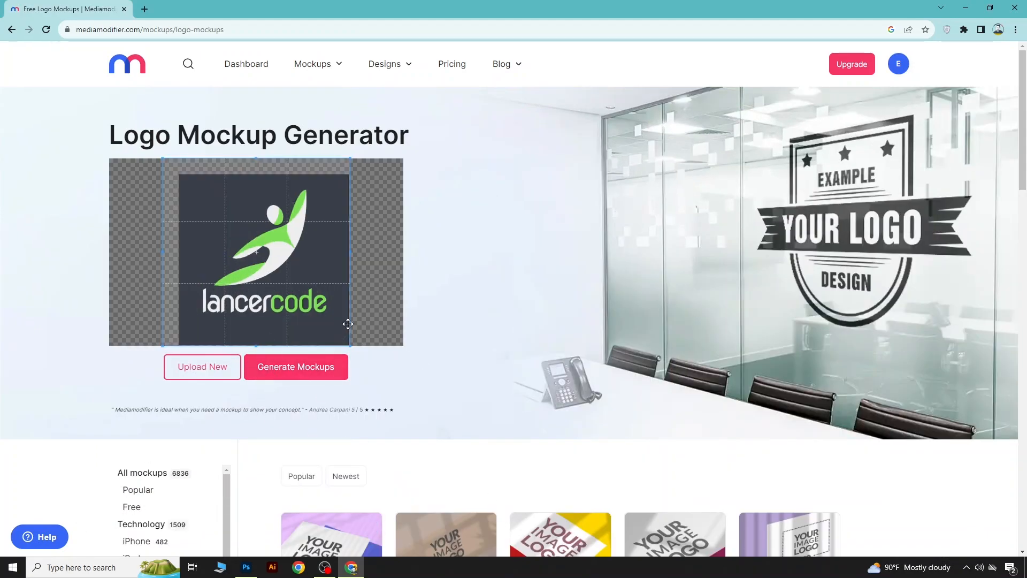
scroll(229, 234, down, 1)
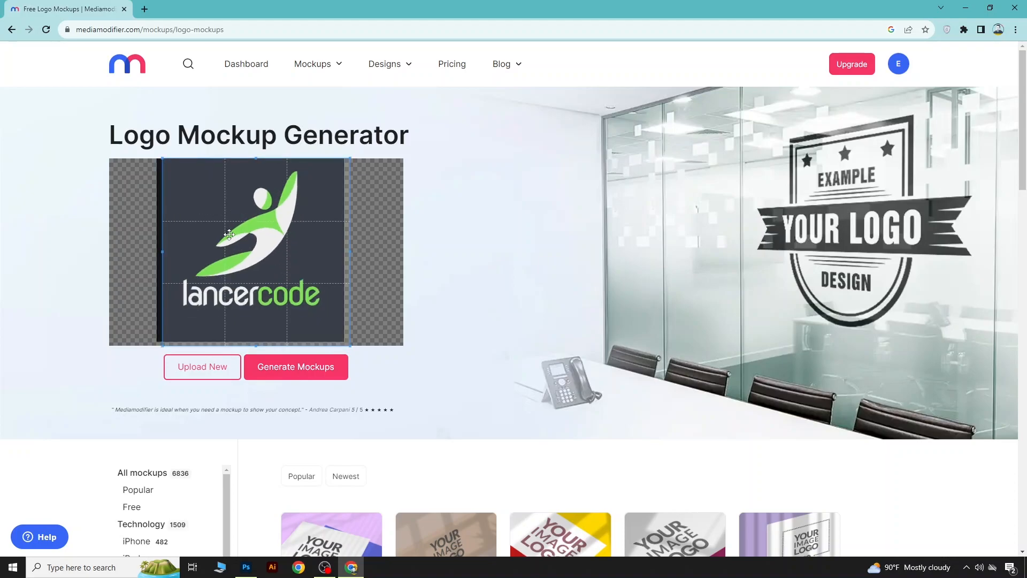
drag(287, 260, 294, 265)
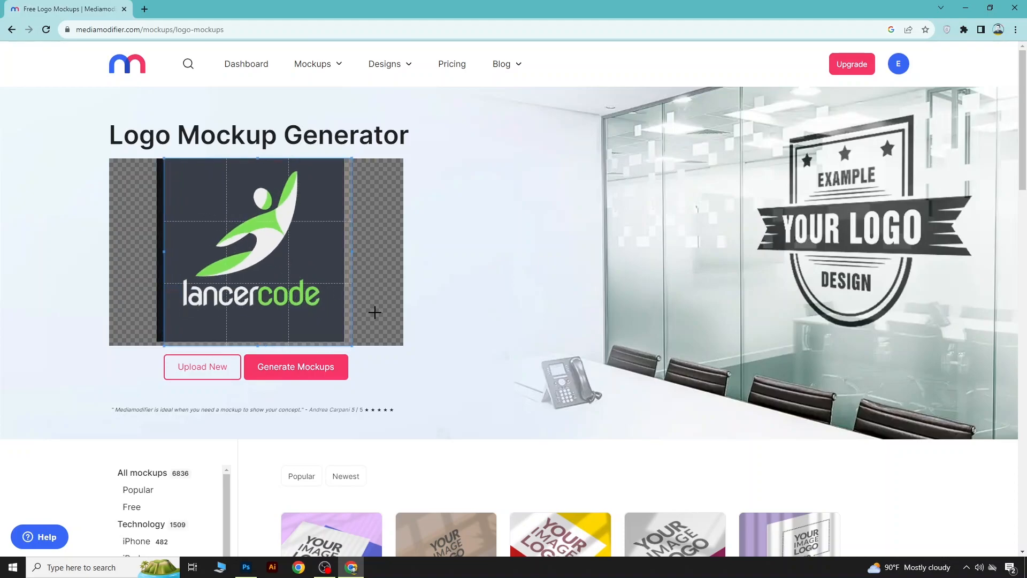
click(330, 369)
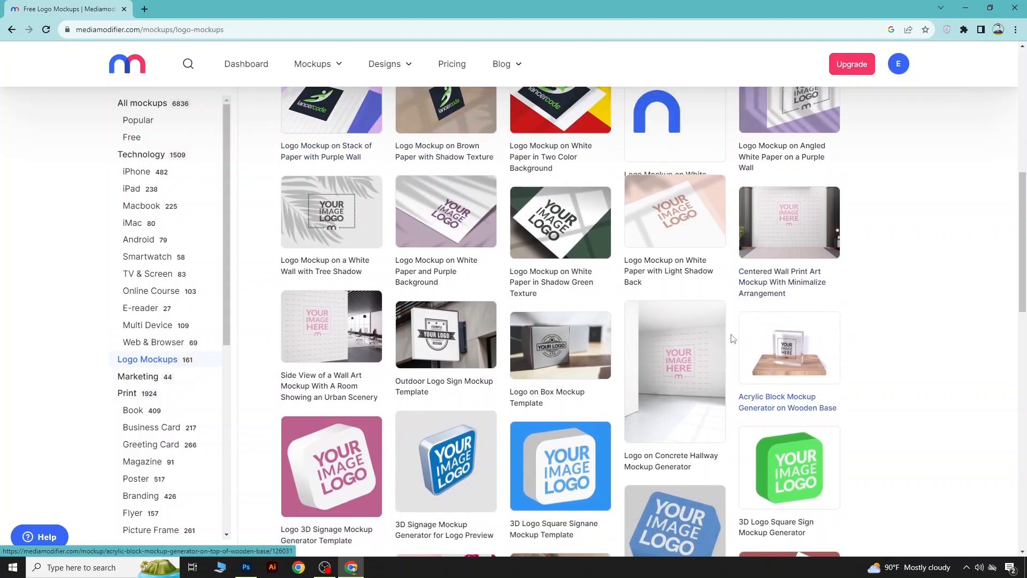
Open the Logo Mockup on White Paper and Purple Background template and download its image as PNG
scroll(509, 274, up, 3)
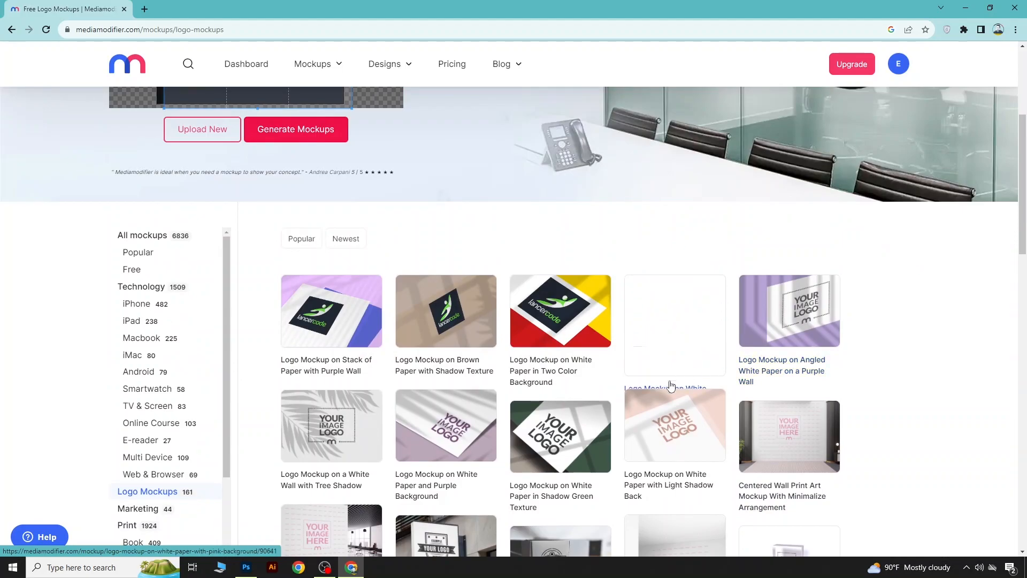
scroll(608, 398, down, 3)
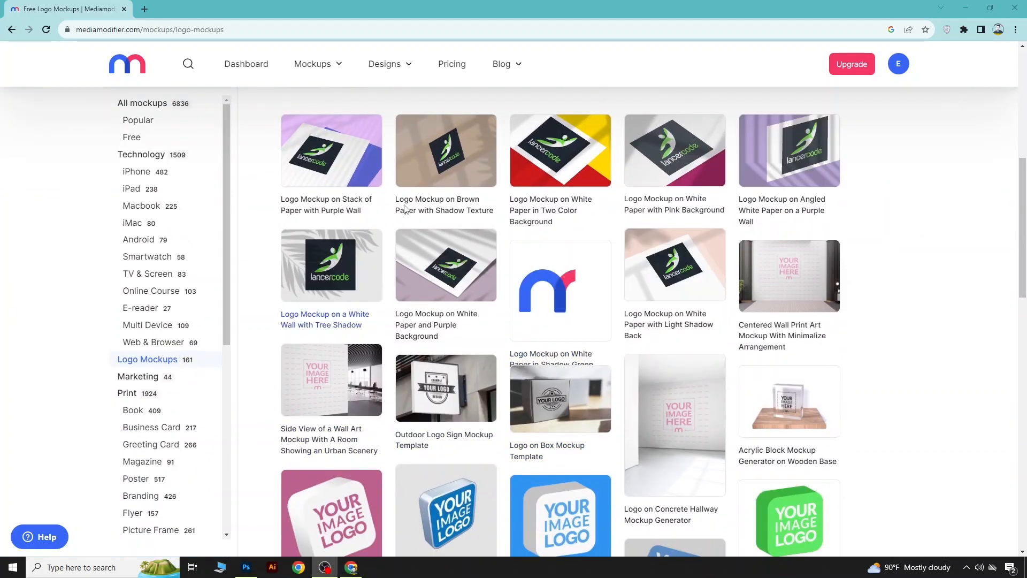
click(459, 264)
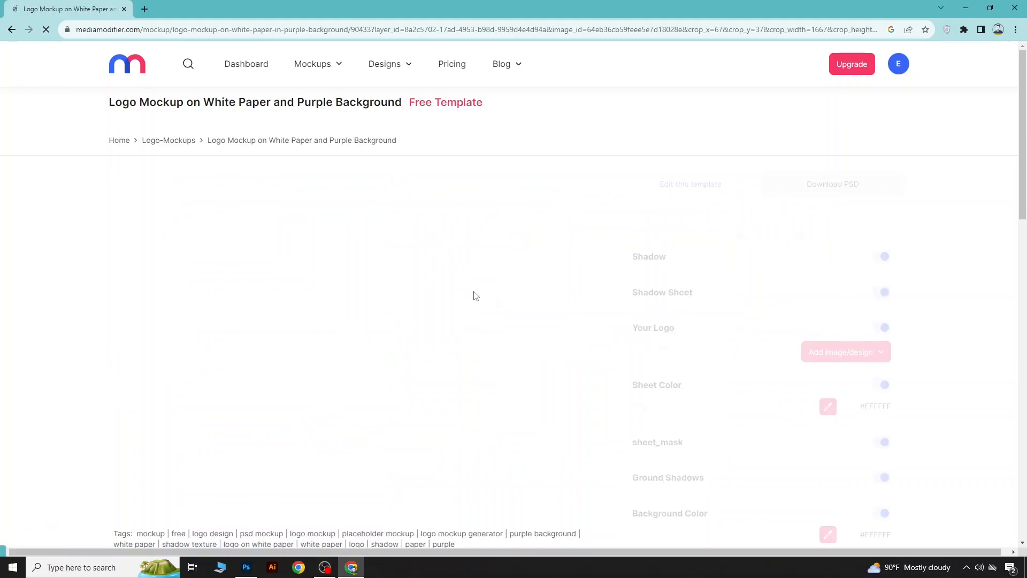
scroll(414, 361, down, 3)
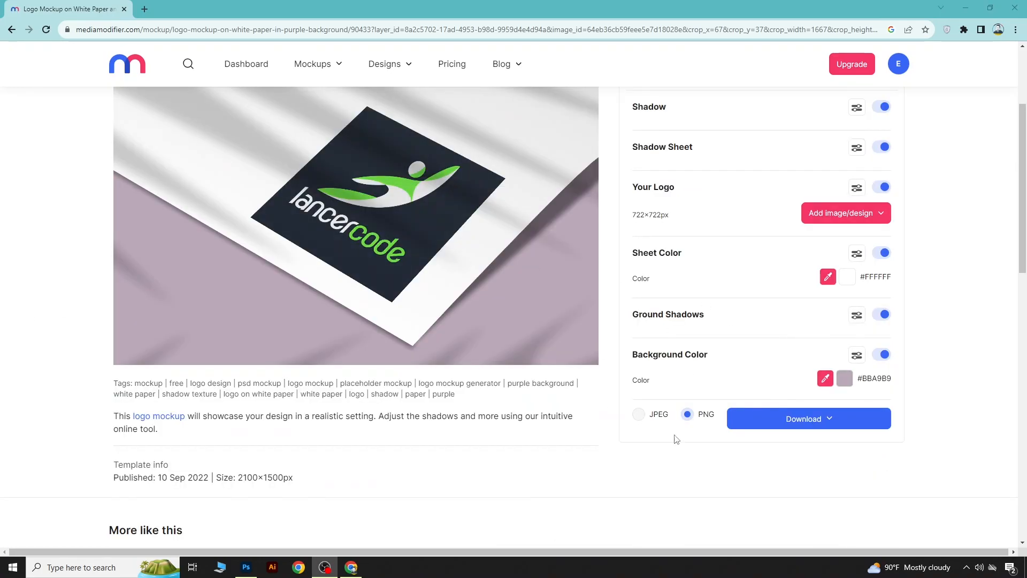
click(764, 426)
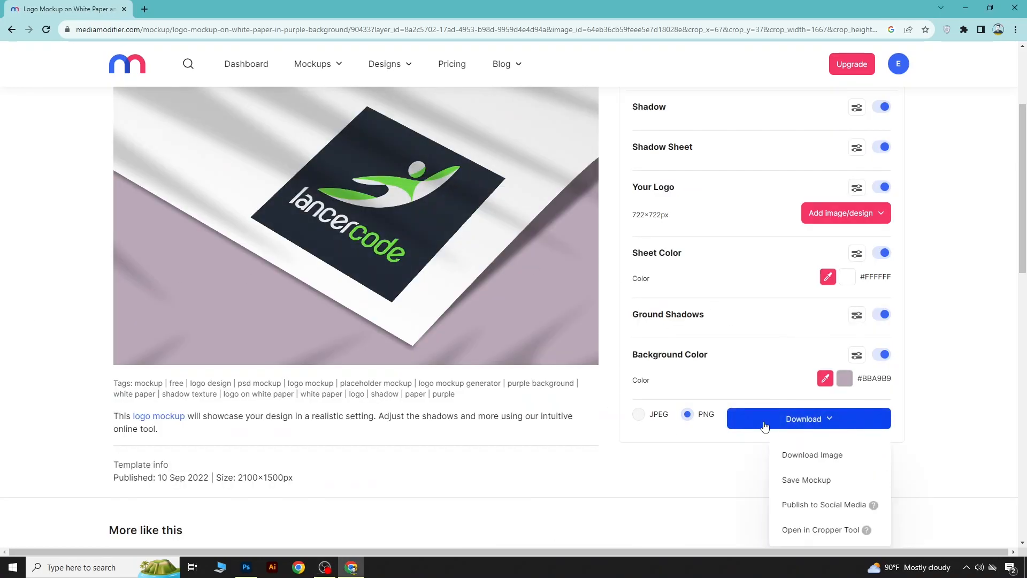
click(795, 454)
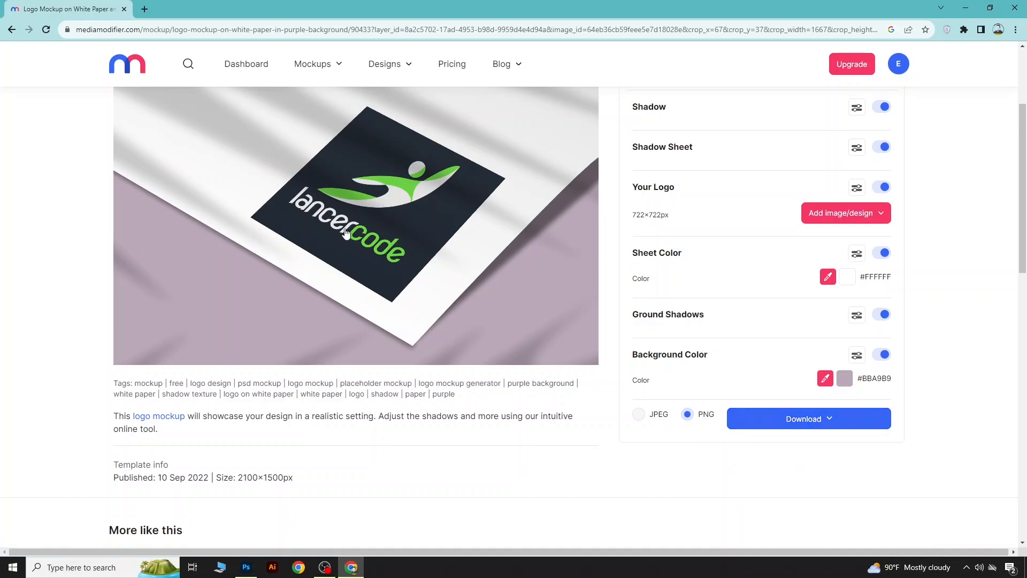
View the downloaded mediamodifier_image (2).png in the image viewer, reopening it once from the browser downloads, and close it
scroll(352, 222, up, 2)
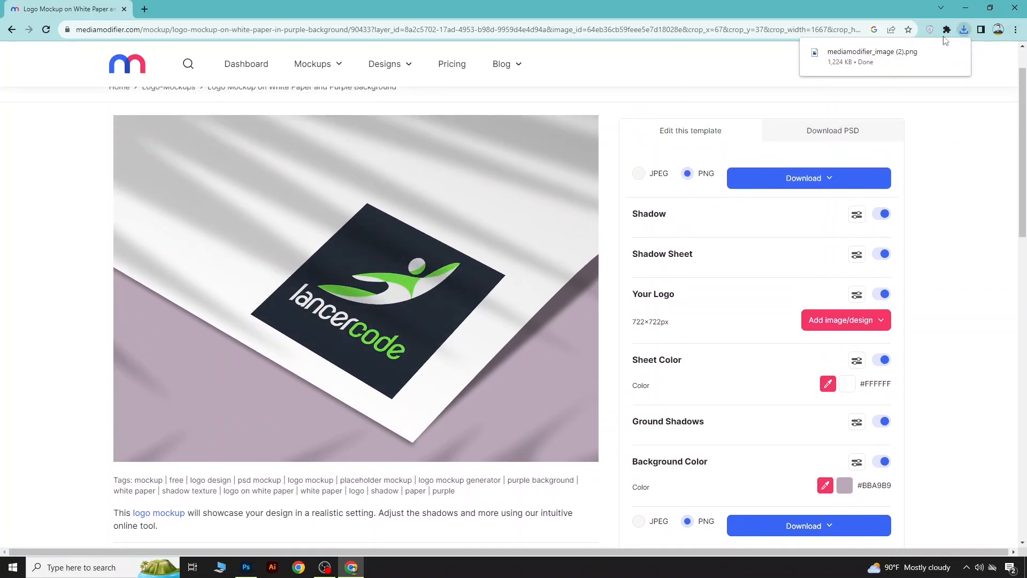
click(872, 57)
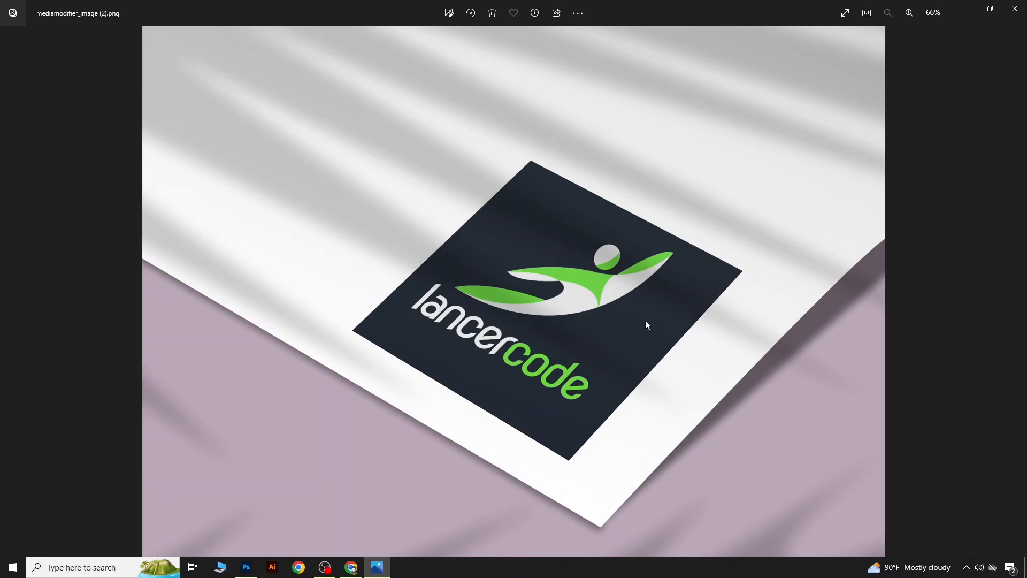
click(1014, 8)
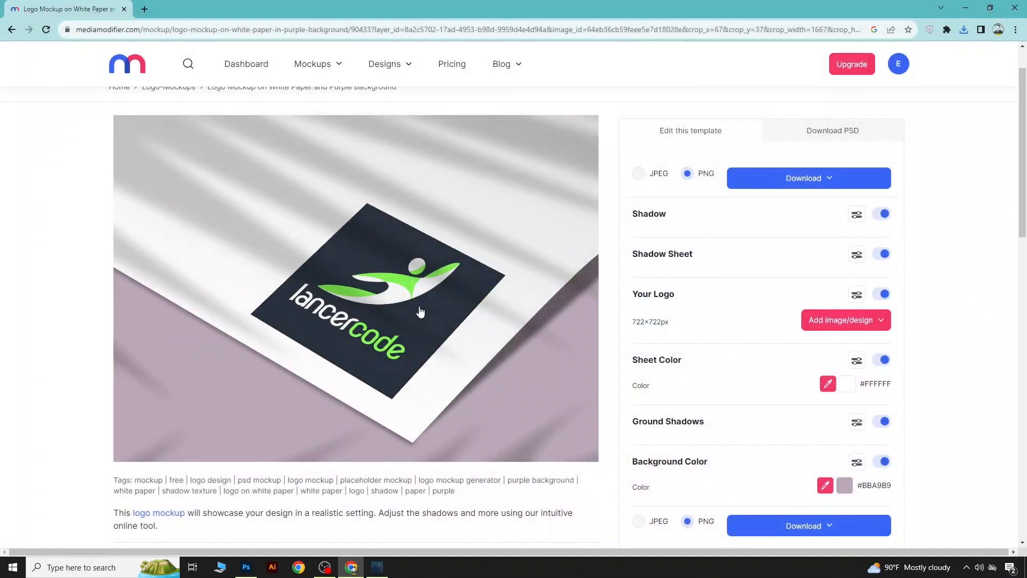
click(964, 29)
click(856, 68)
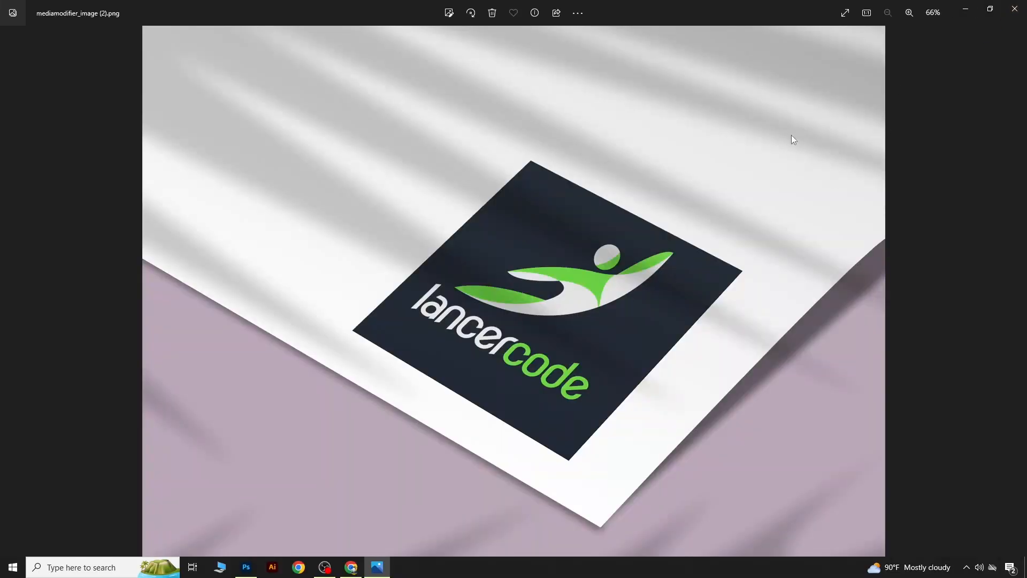
click(1025, 6)
Return to the logo mockups listing and browse the other available templates
scroll(182, 206, up, 1)
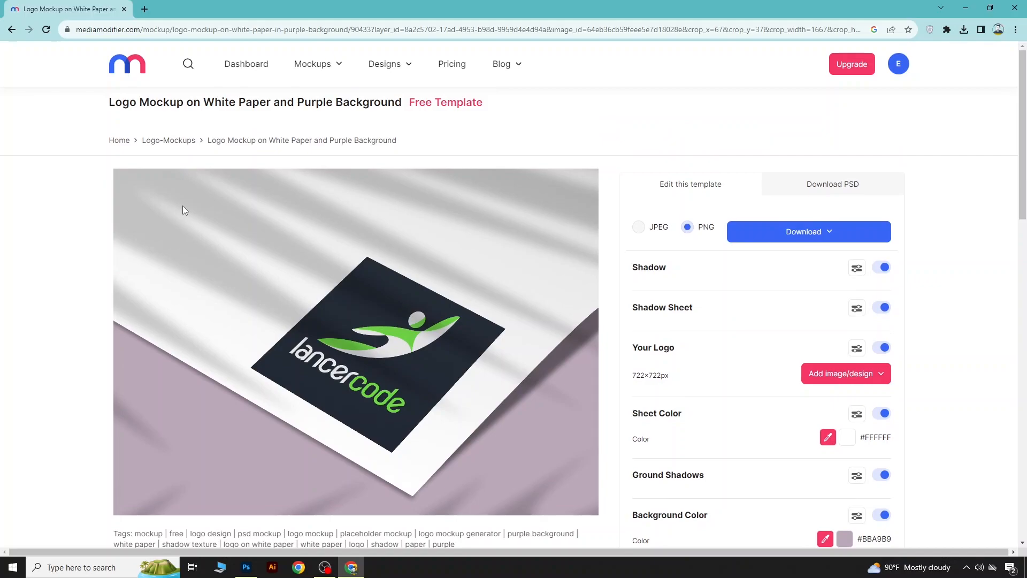
scroll(182, 205, down, 1)
click(12, 30)
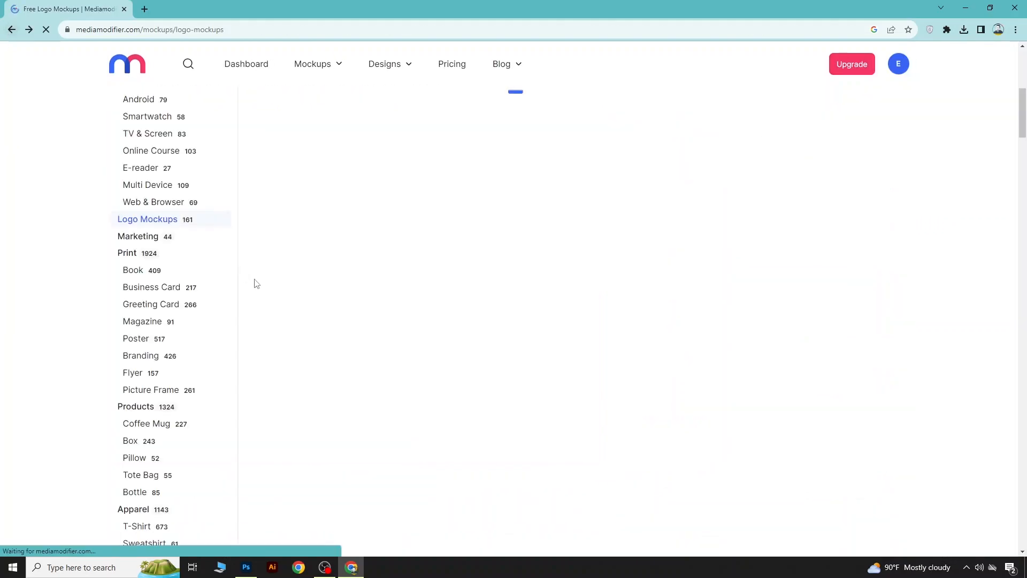
scroll(598, 269, down, 10)
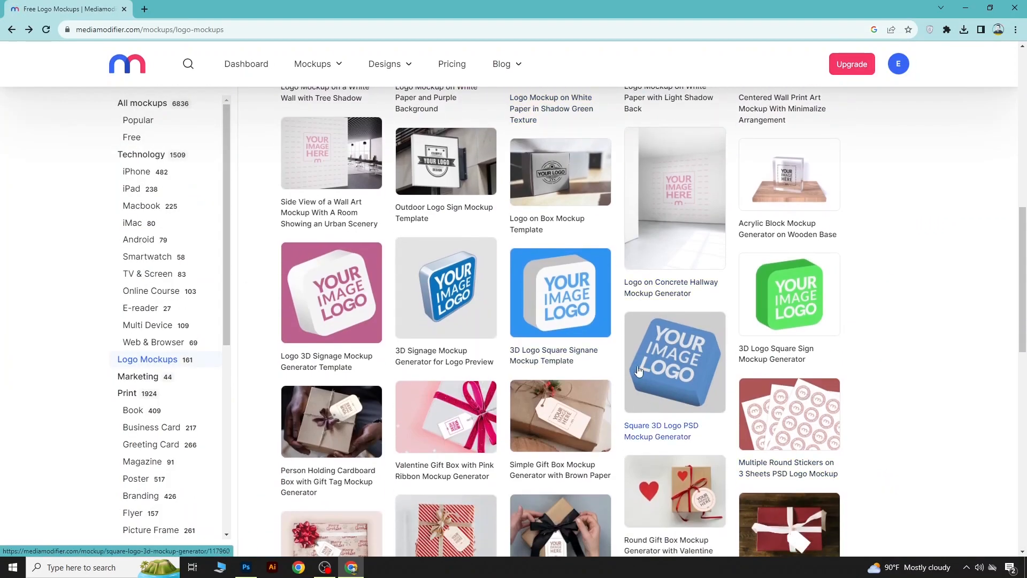
scroll(658, 397, up, 15)
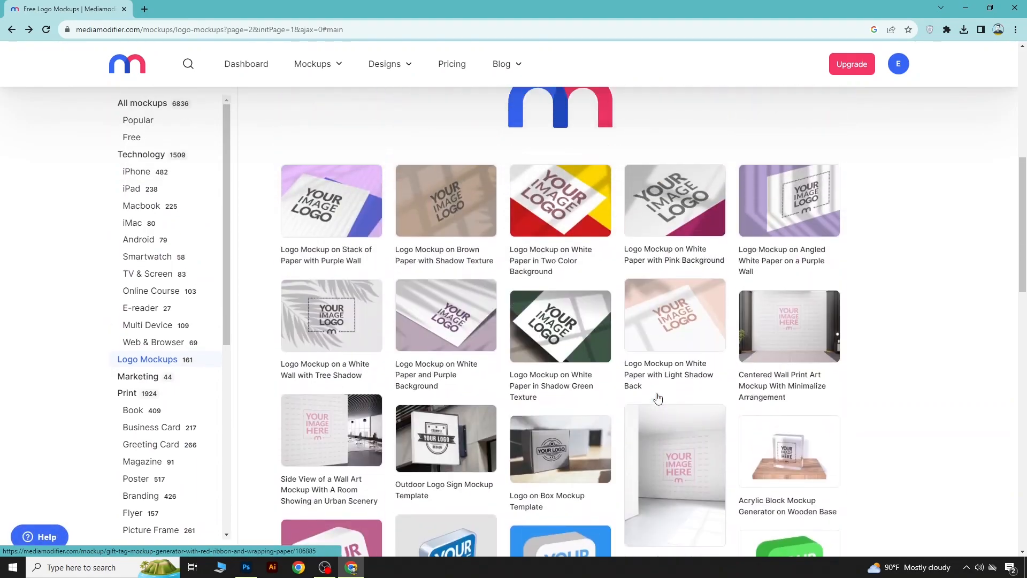
scroll(658, 397, up, 2)
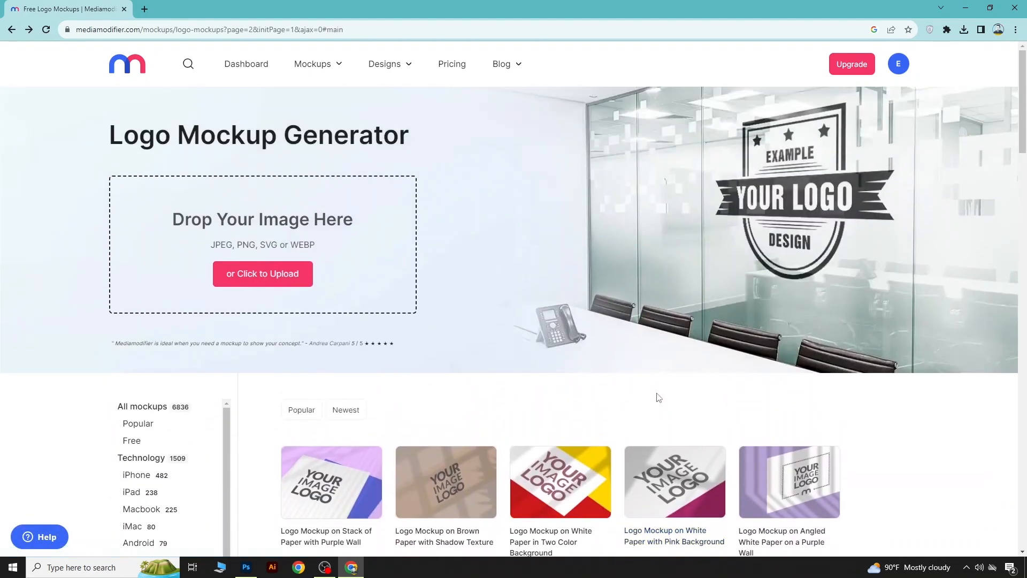